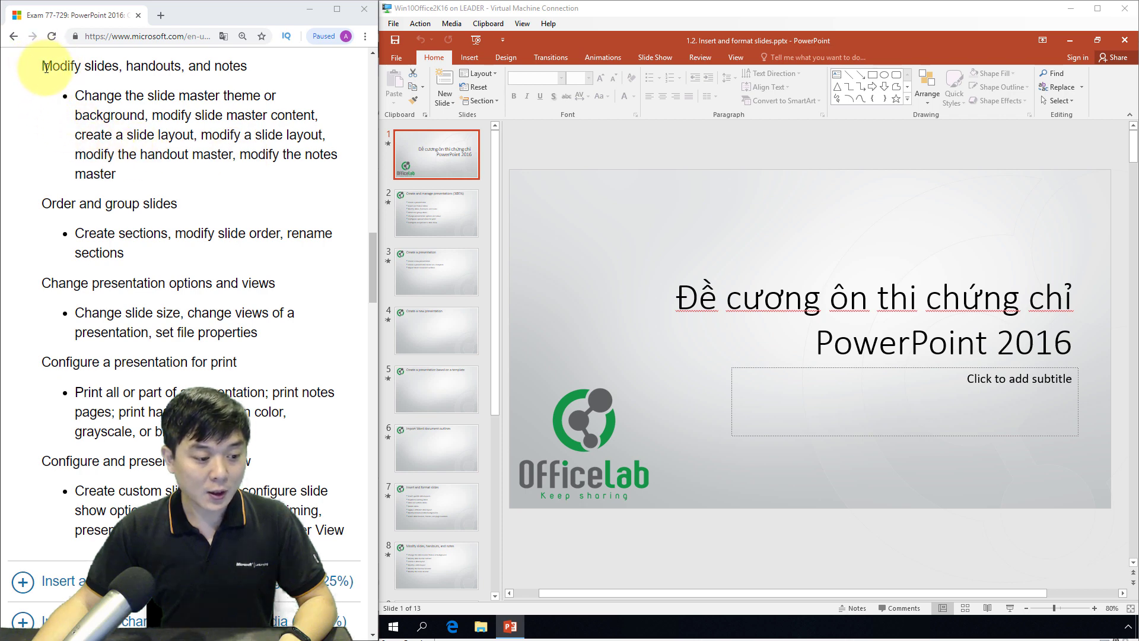
Step: Highlight the 'Modify slides, handouts, and notes' heading and the 'Change the slide master theme or background' objective
left_click_drag(40, 68, 246, 67)
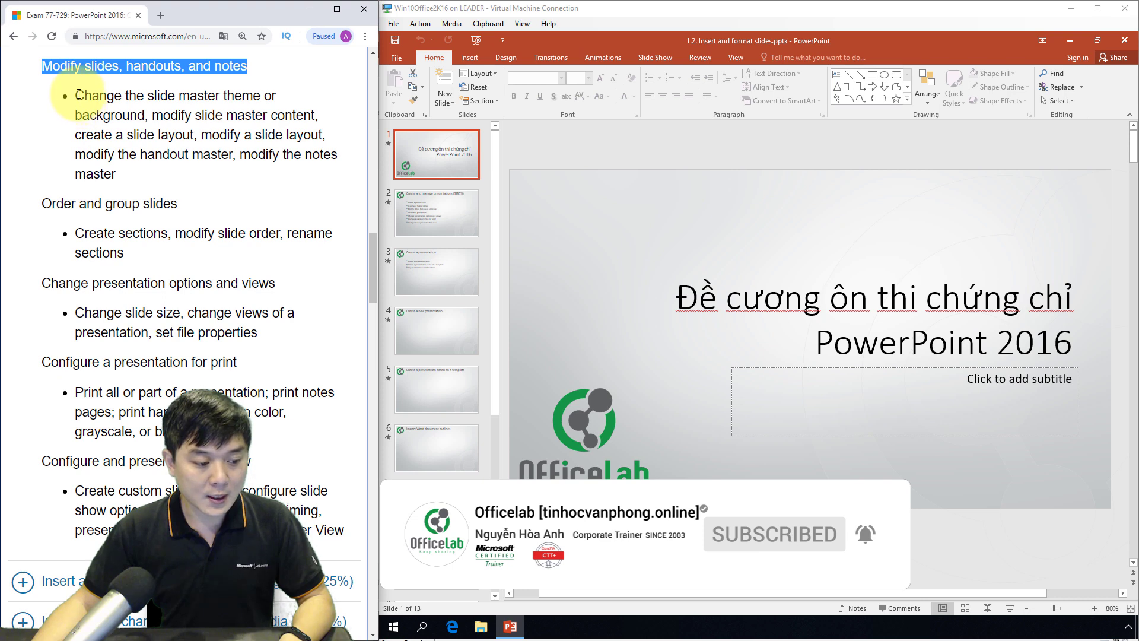
left_click_drag(77, 95, 142, 110)
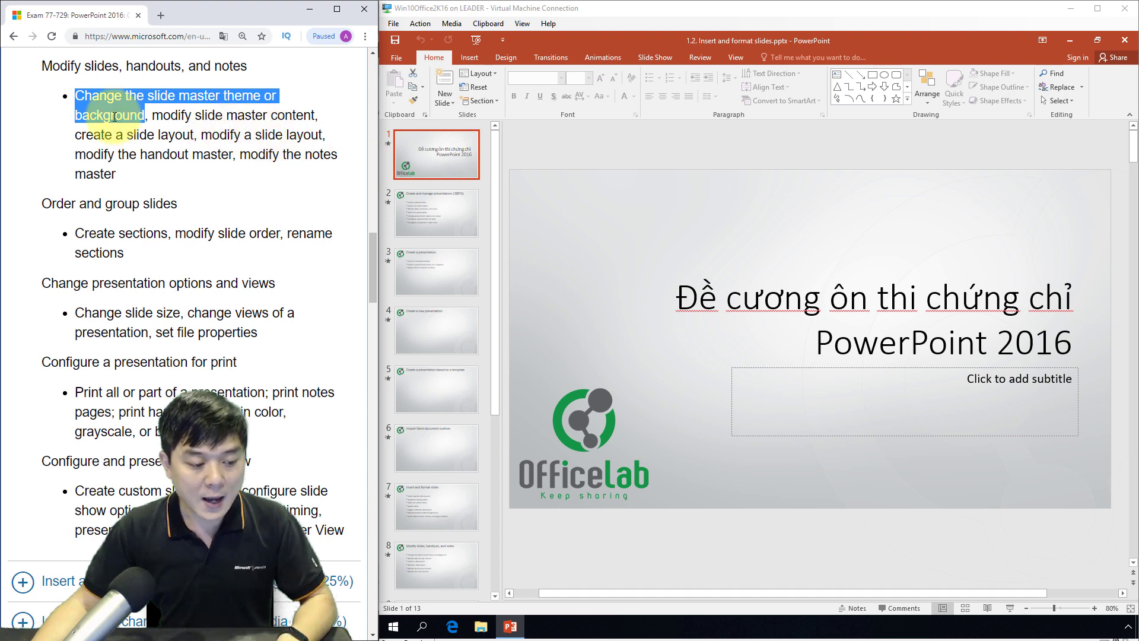
Step: Switch the presentation to Slide Master view and select the top-level master slide
left_click(408, 155)
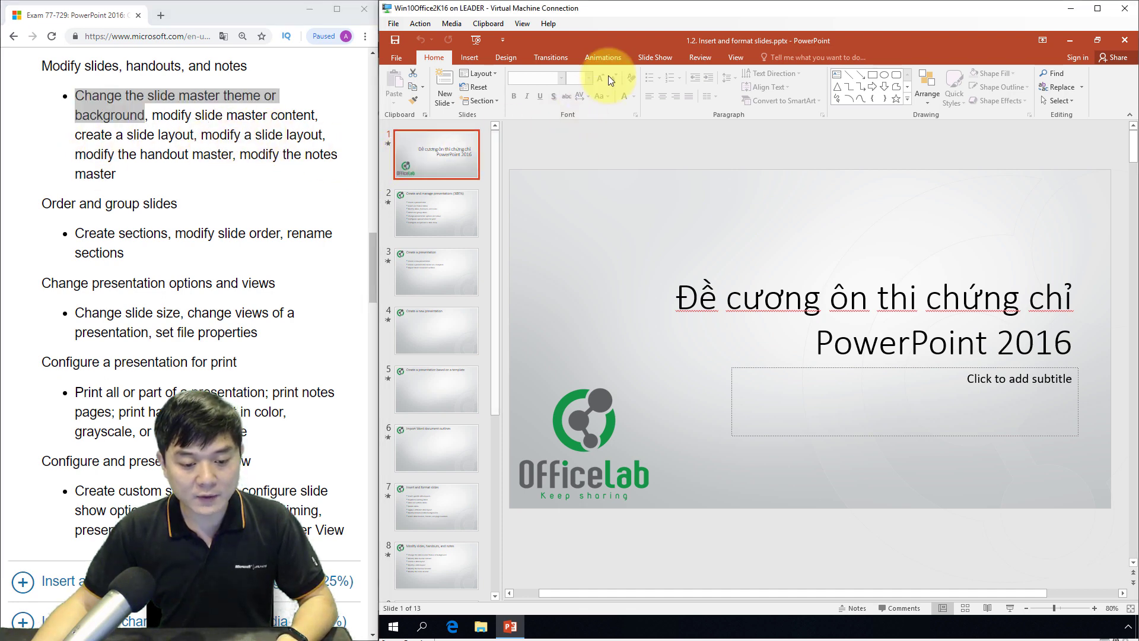
left_click(733, 59)
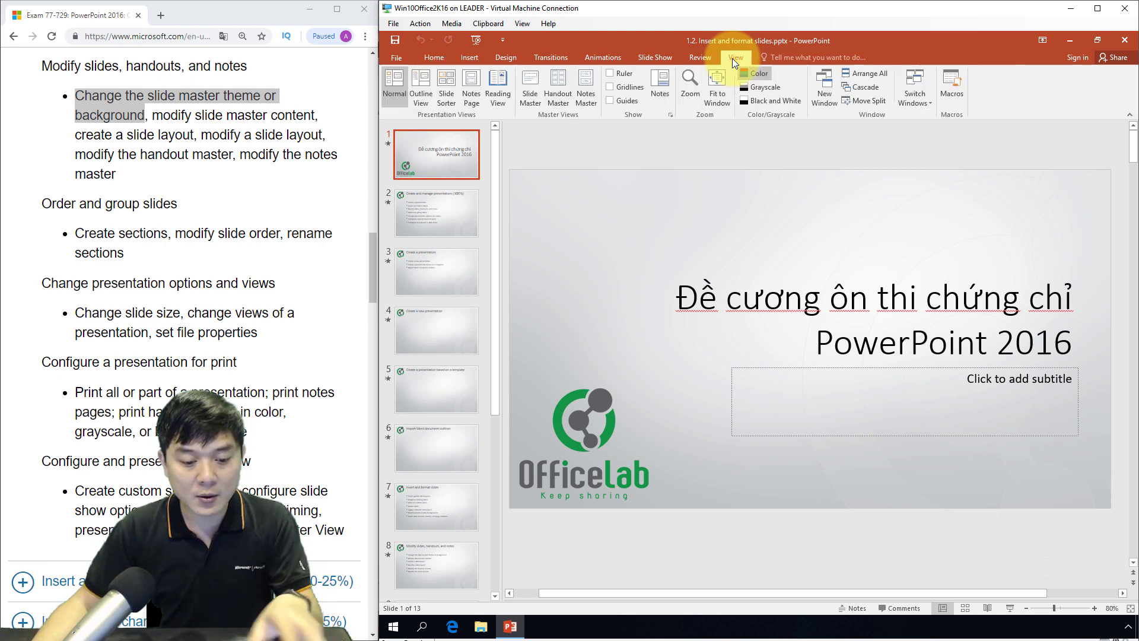
left_click(533, 87)
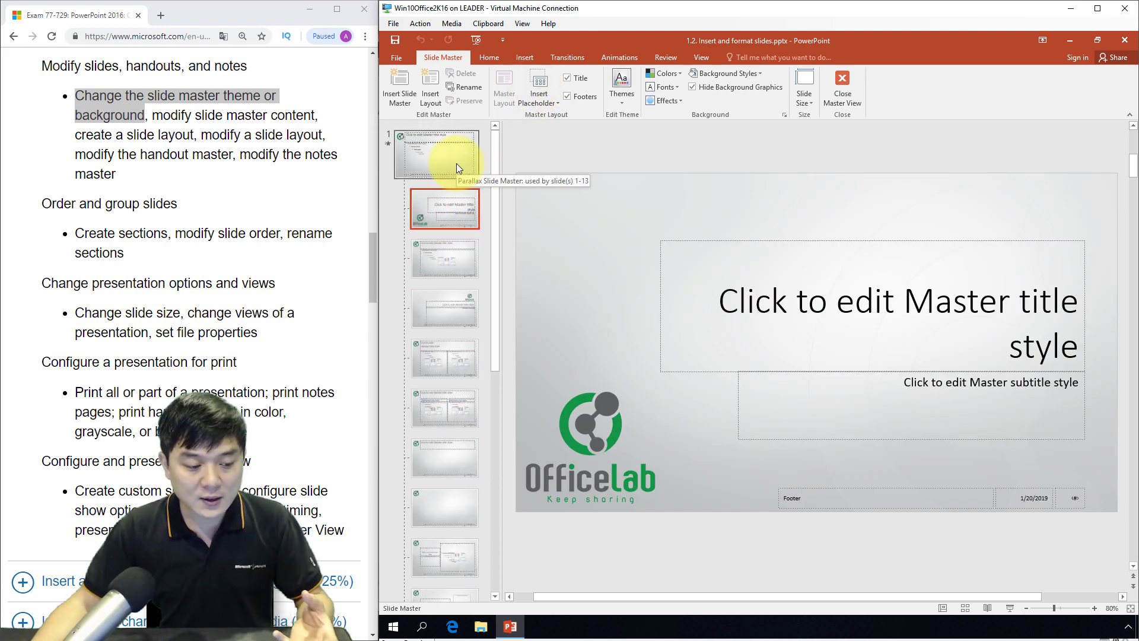
left_click(456, 162)
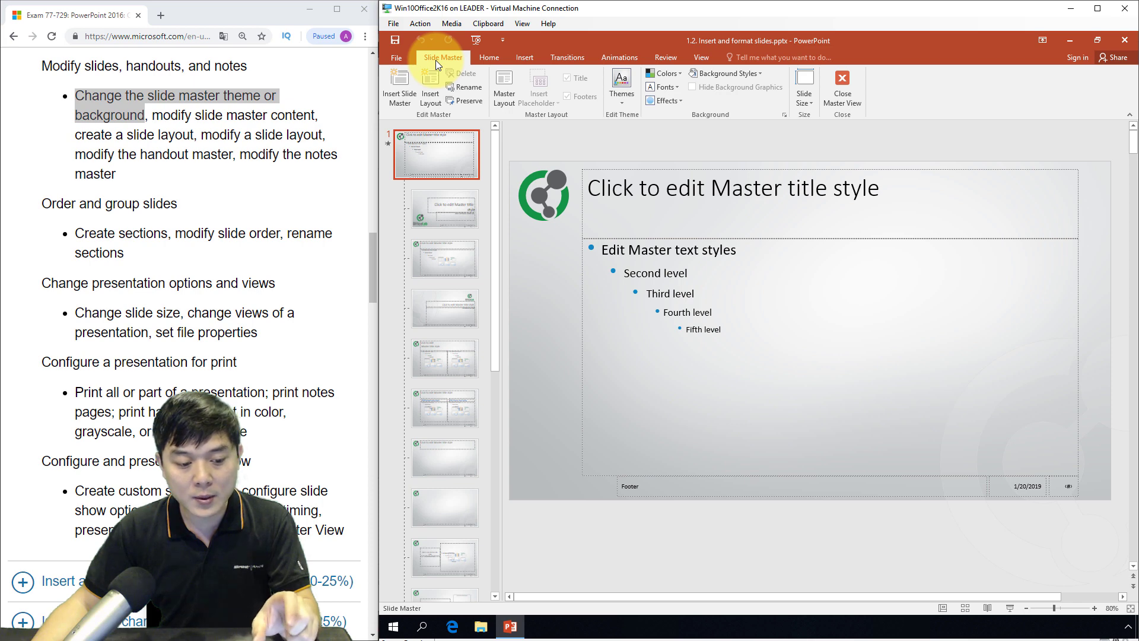
Step: Choose the Ion theme from the Themes gallery for the slide master
left_click(624, 102)
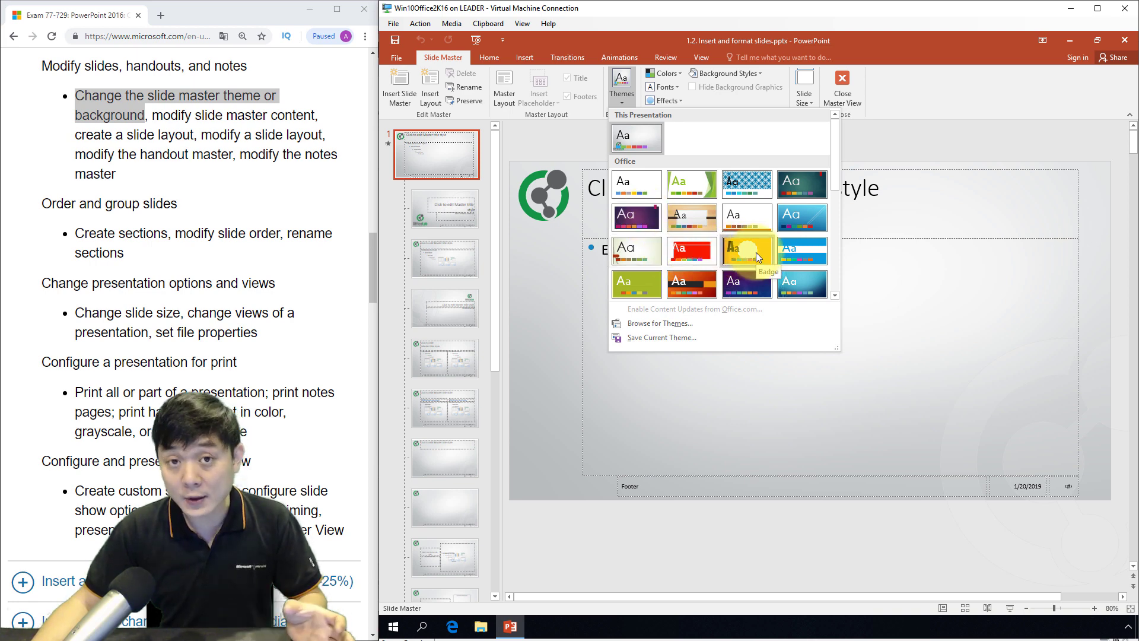
left_click(802, 194)
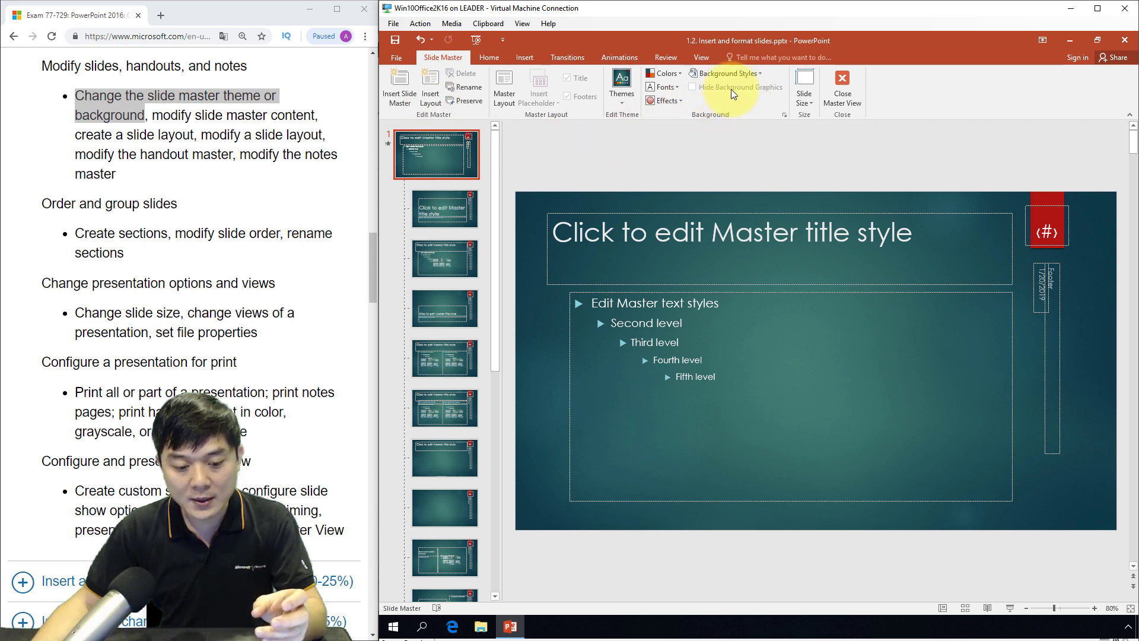
Step: Pick Background Style 5, the light grey gradient, for the master and its layouts
left_click(730, 72)
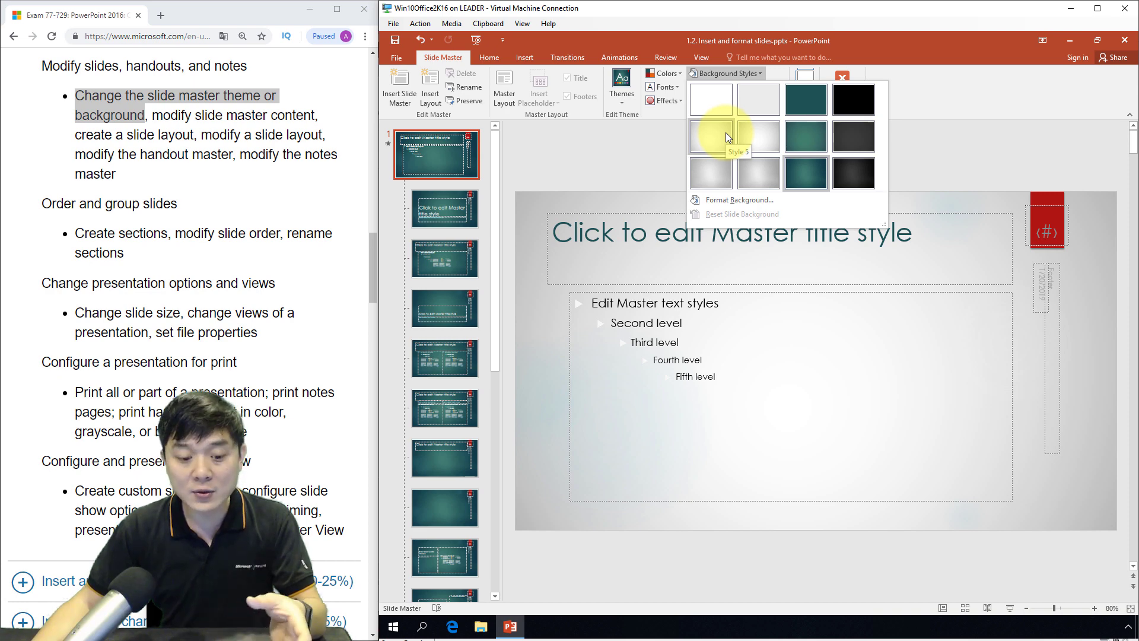
left_click(727, 137)
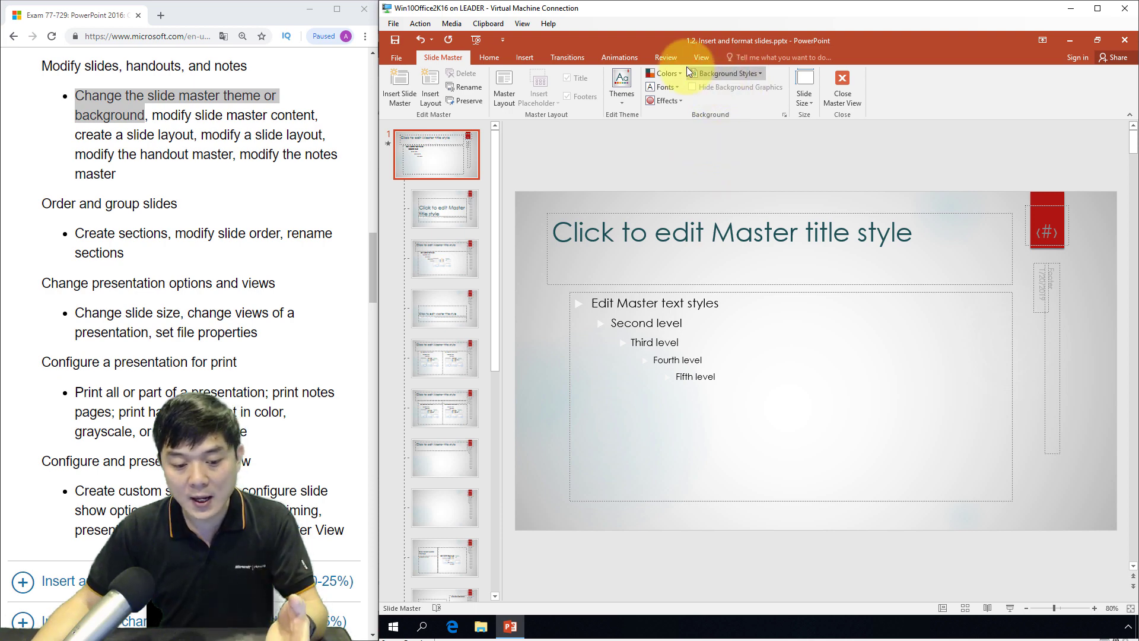
Step: Apply Office 2007-2010 colours, Corbel fonts and Grunge Texture effects to the master
left_click(667, 73)
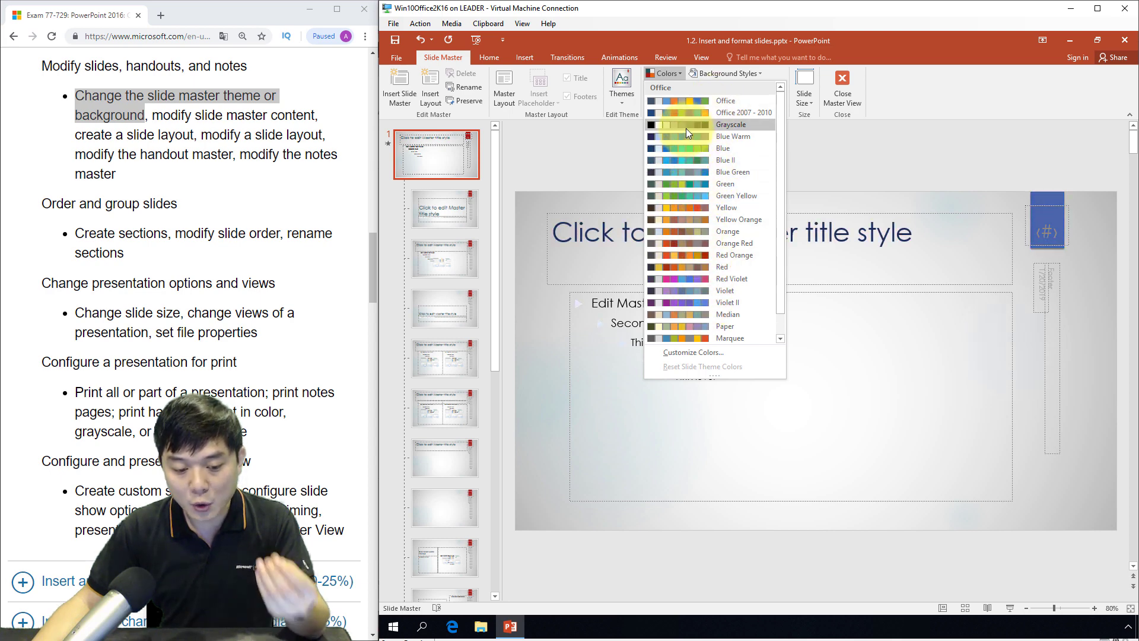
left_click(689, 113)
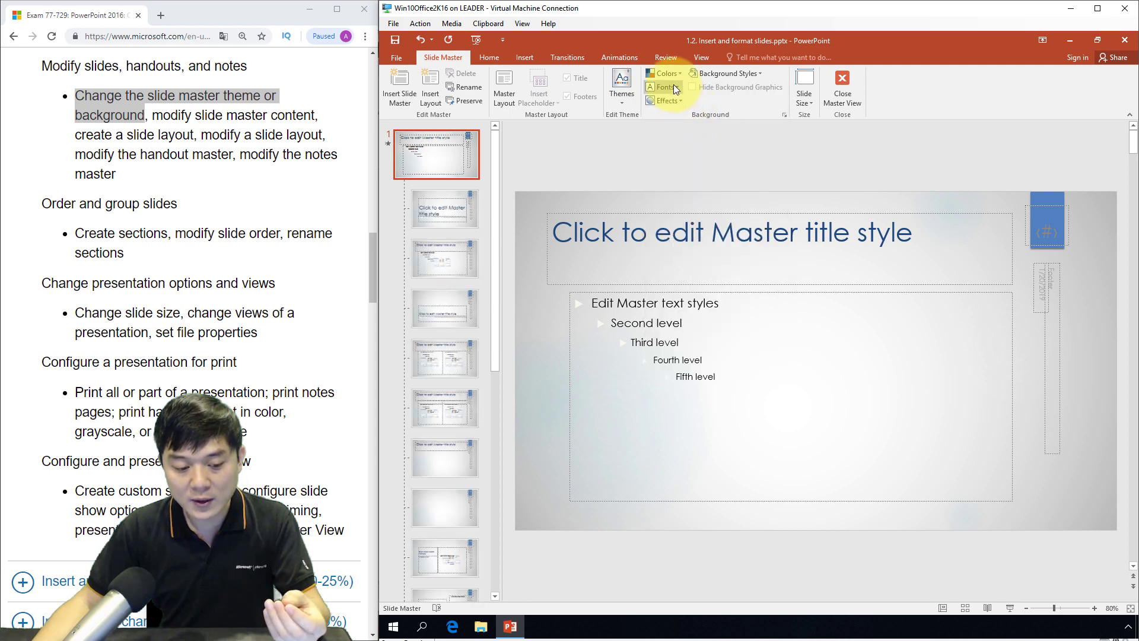
left_click(674, 87)
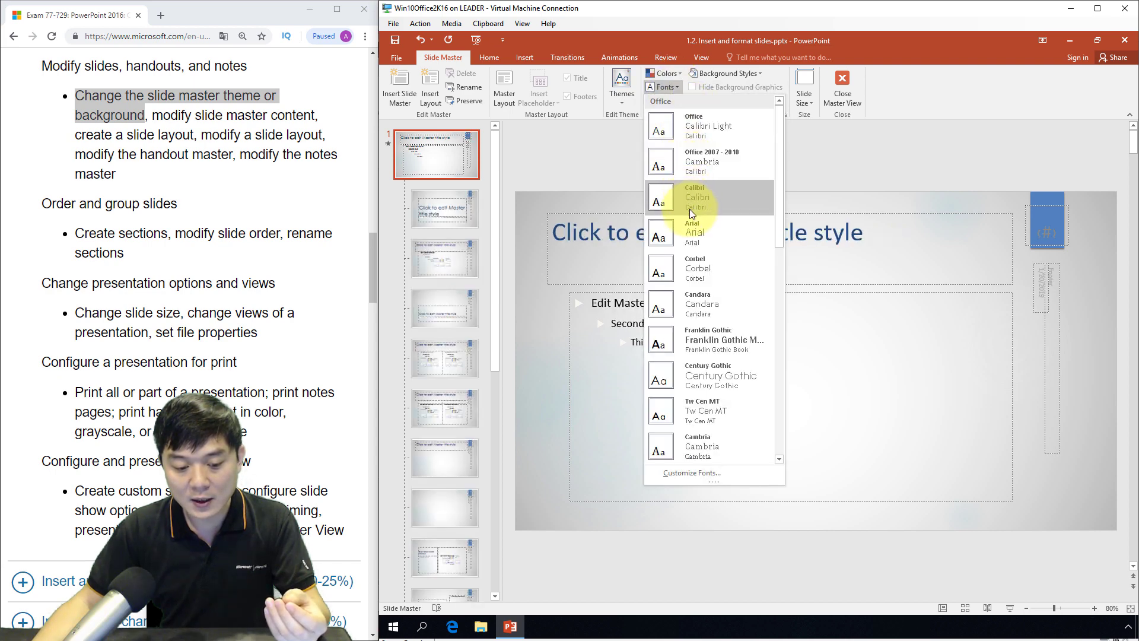
left_click(690, 279)
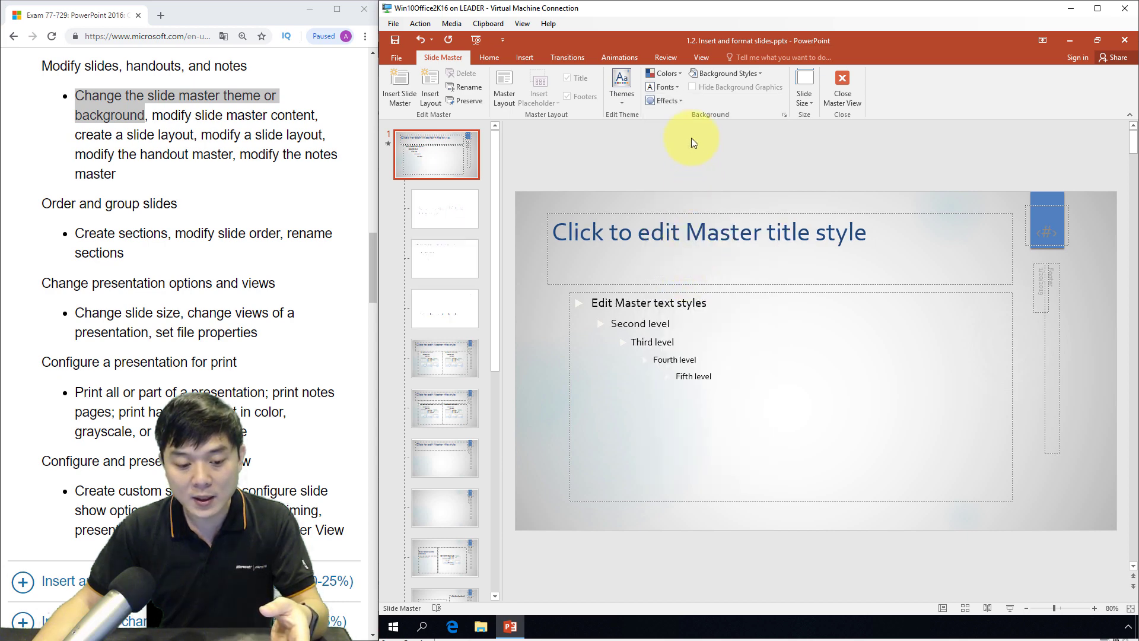
left_click(666, 102)
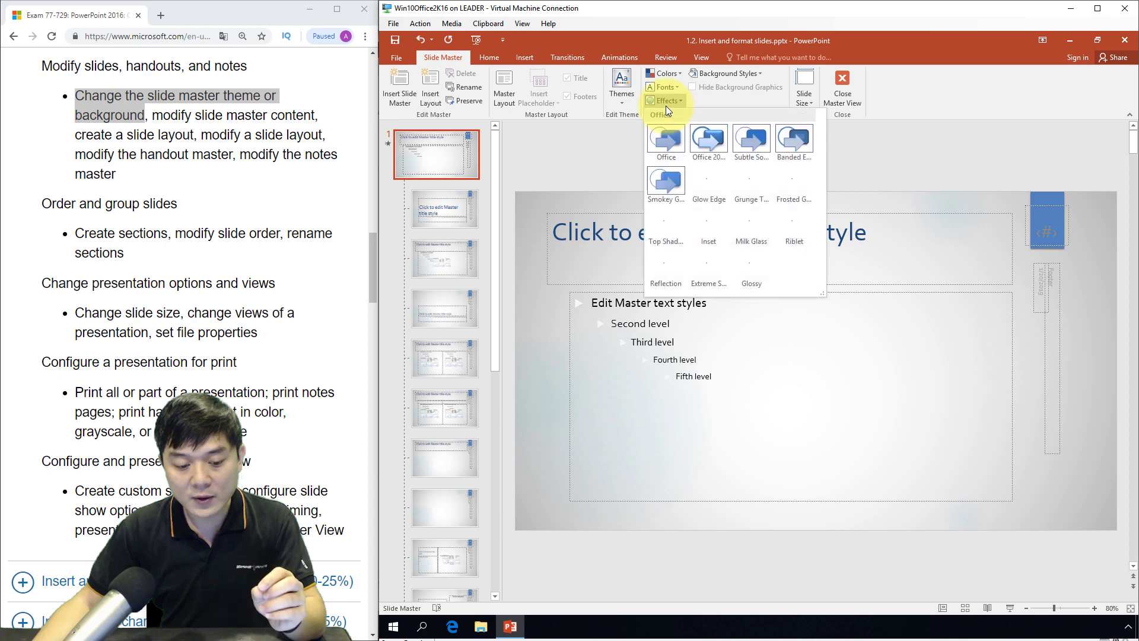
left_click(749, 171)
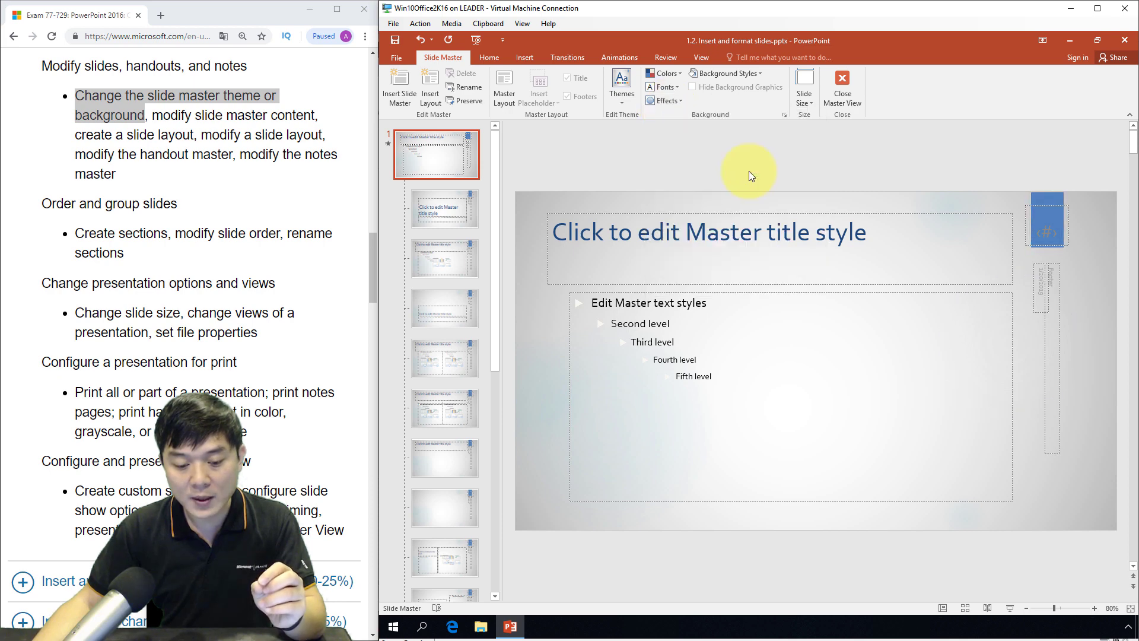
Step: Highlight 'modify slide master content' on the Chrome exam outline, then return to the master slide
left_click(668, 107)
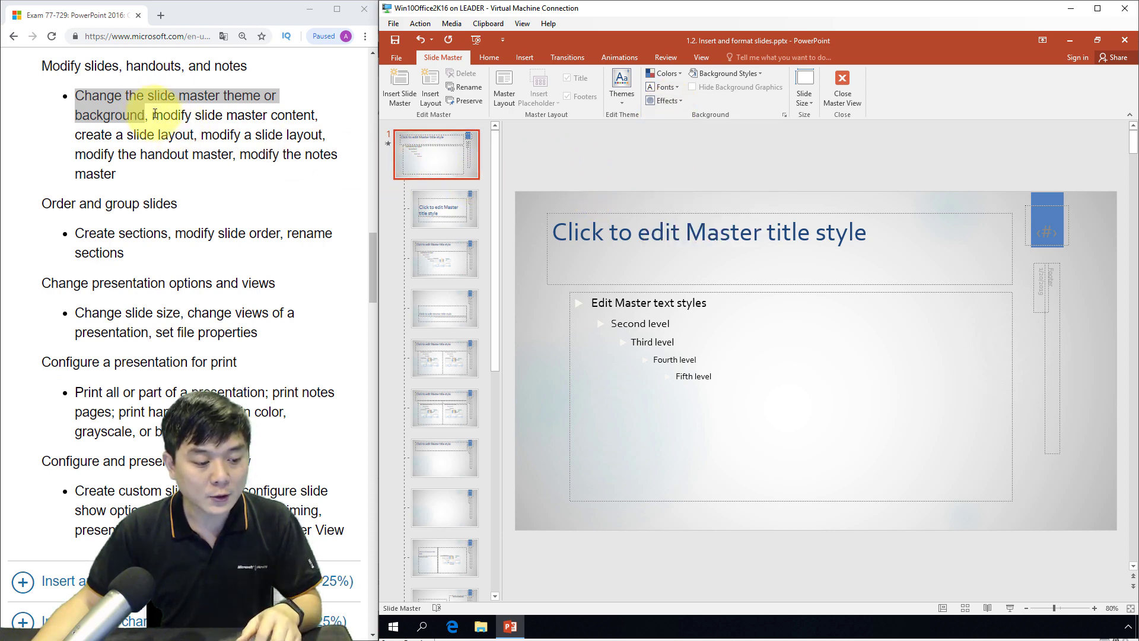
left_click(155, 116)
left_click_drag(153, 116, 318, 116)
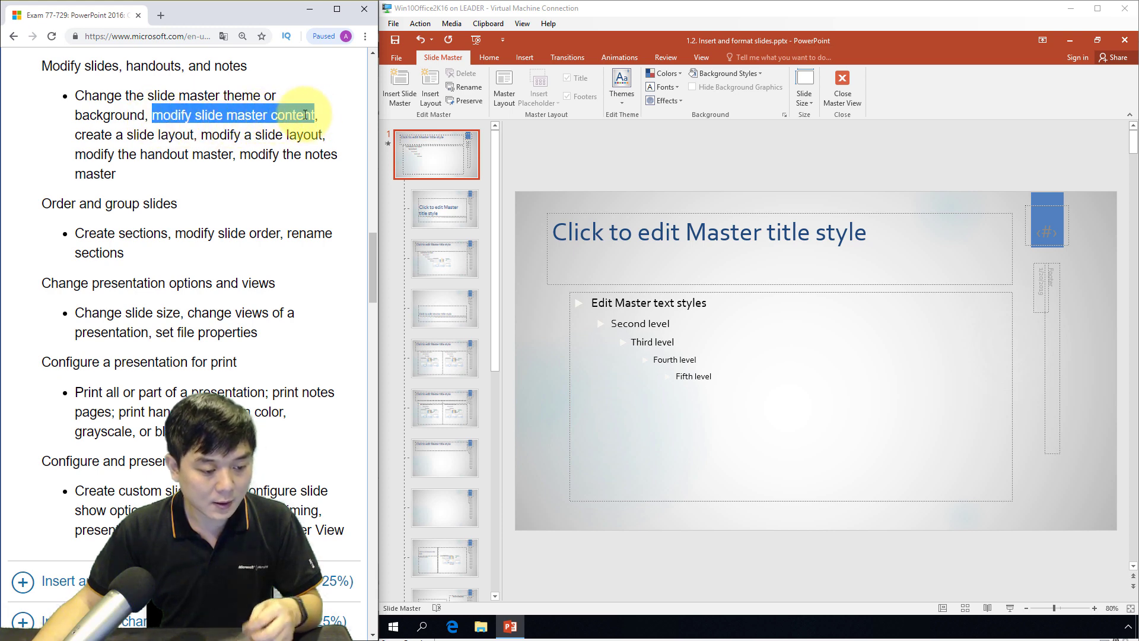
left_click(432, 145)
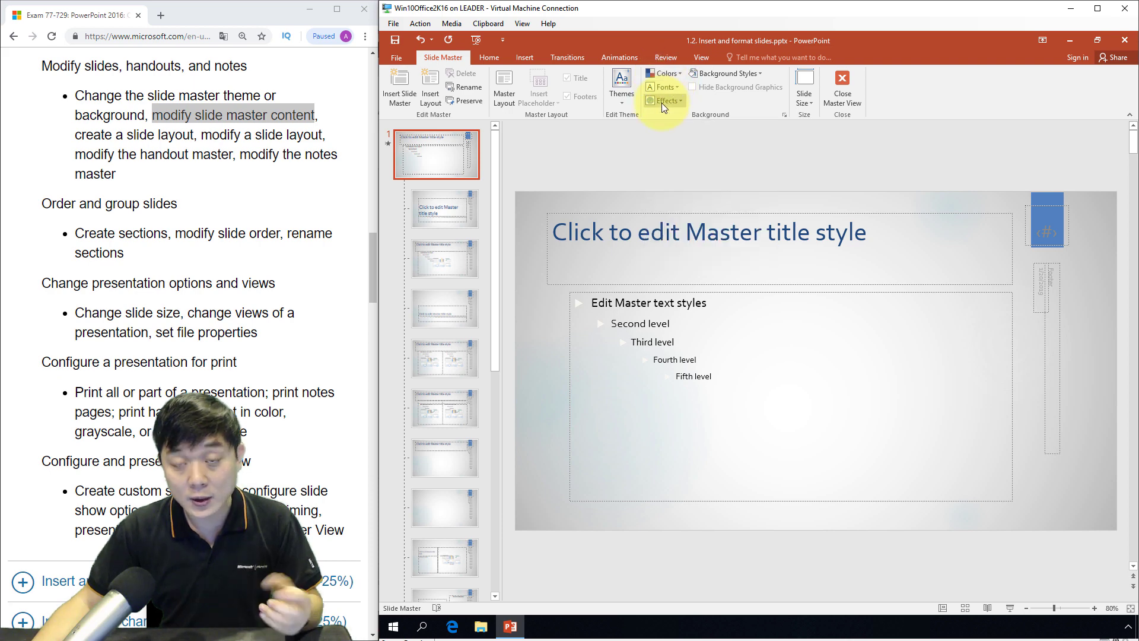
Step: Set the master title placeholder's font size to 40 points, keeping the Corbel font
left_click(624, 241)
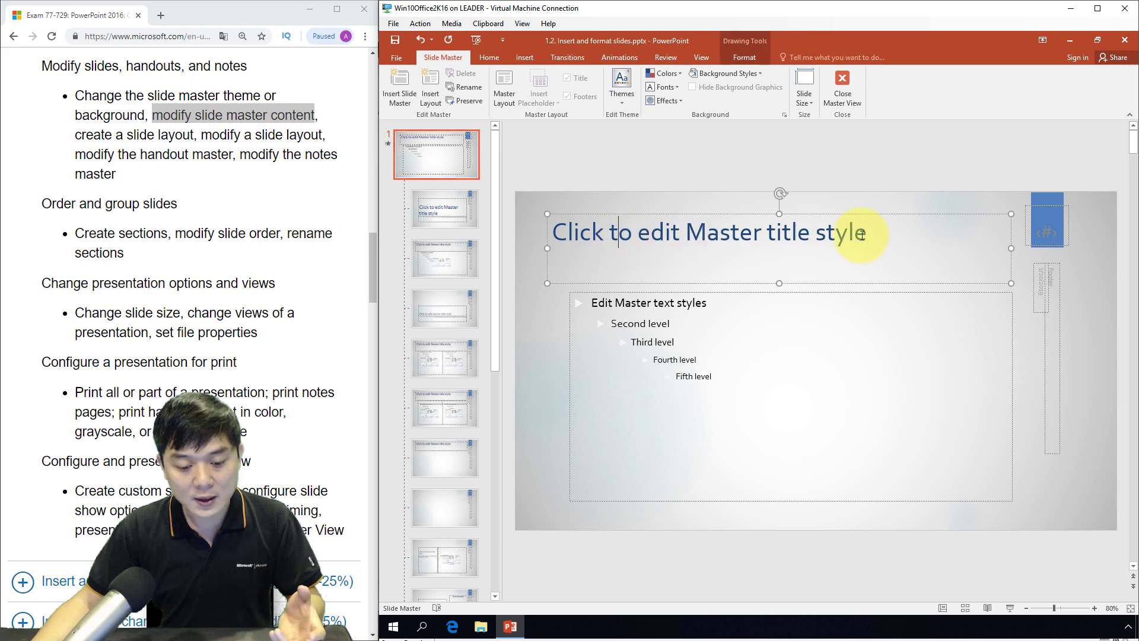
left_click(896, 213)
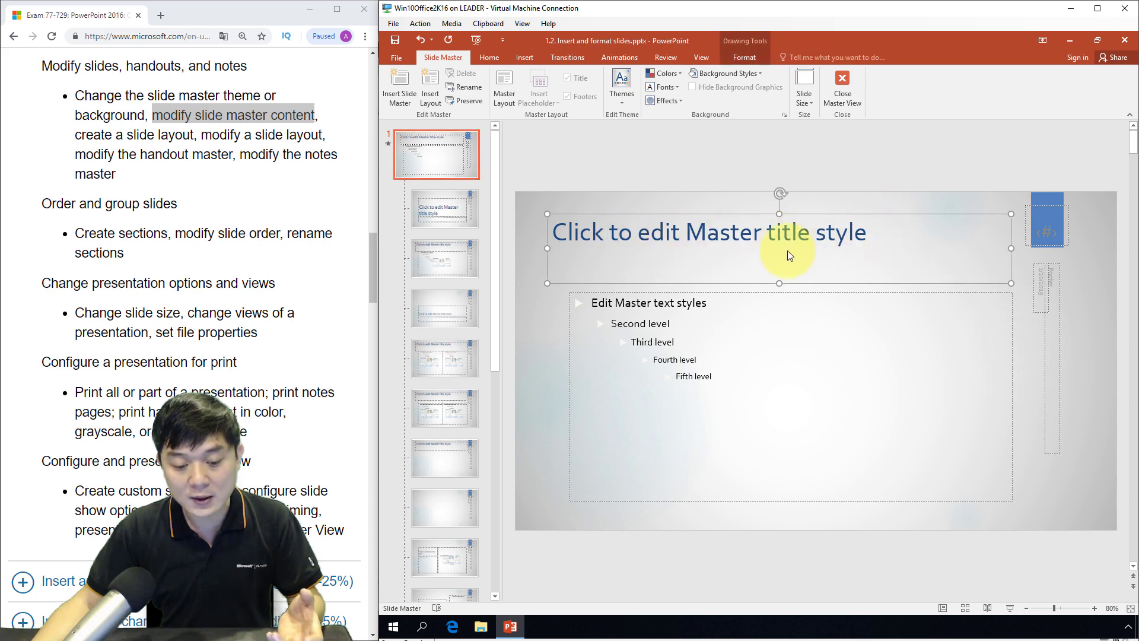
left_click(487, 58)
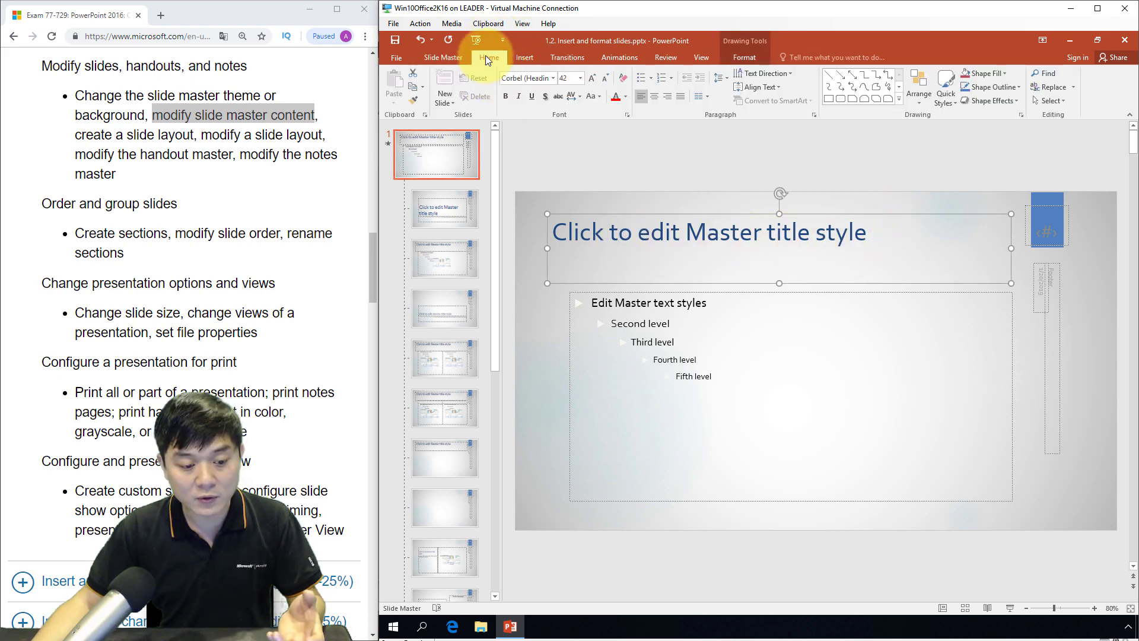
left_click(551, 79)
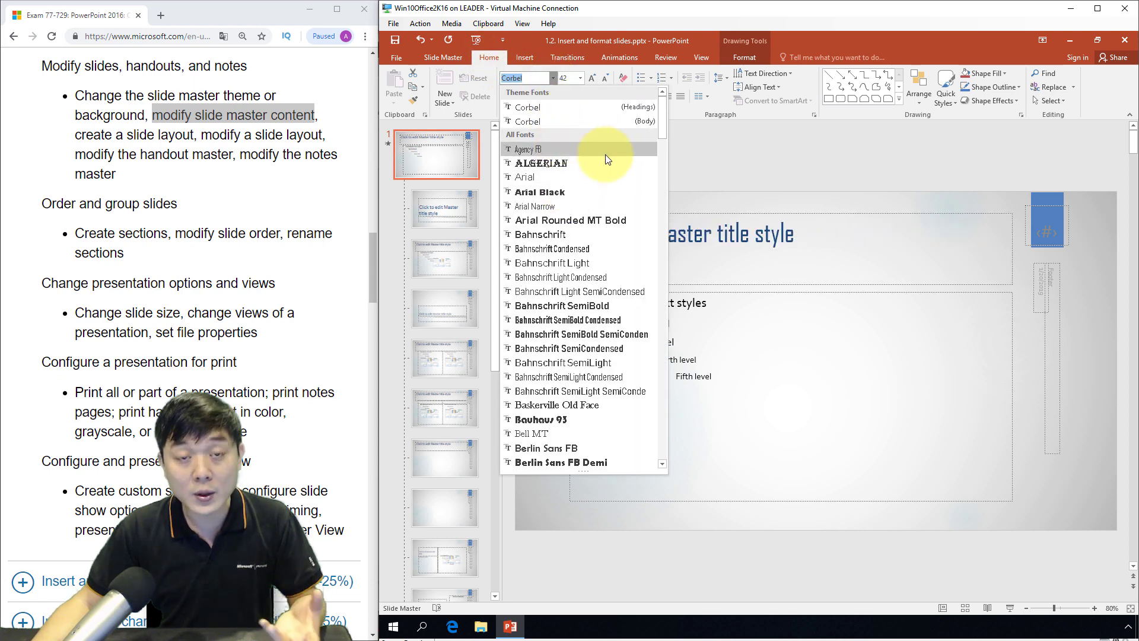
left_click(770, 166)
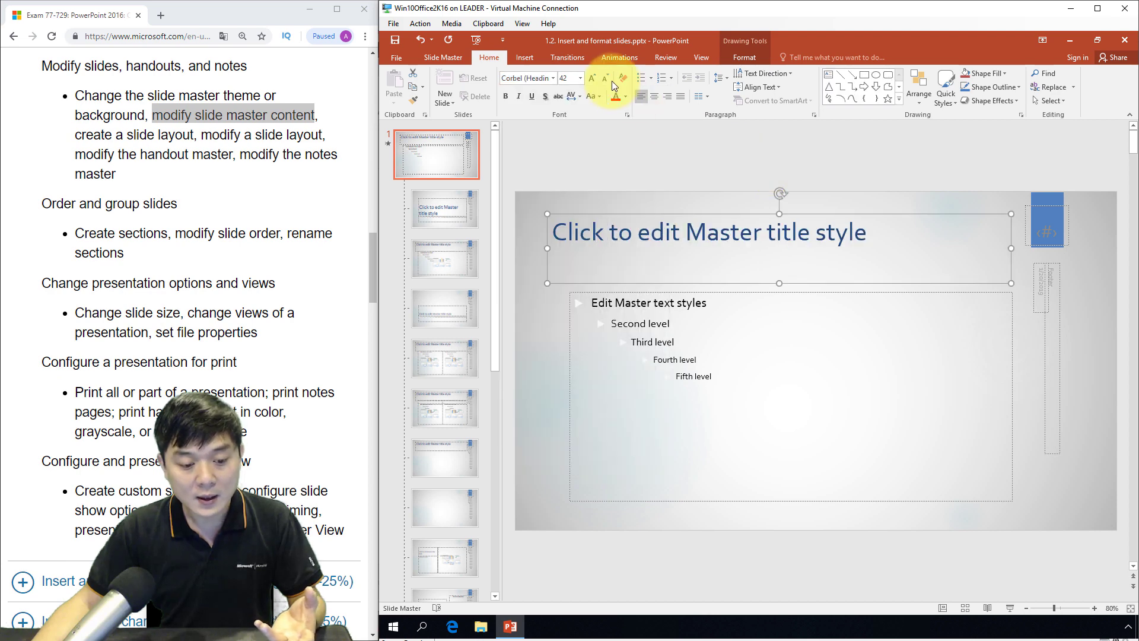
left_click(581, 79)
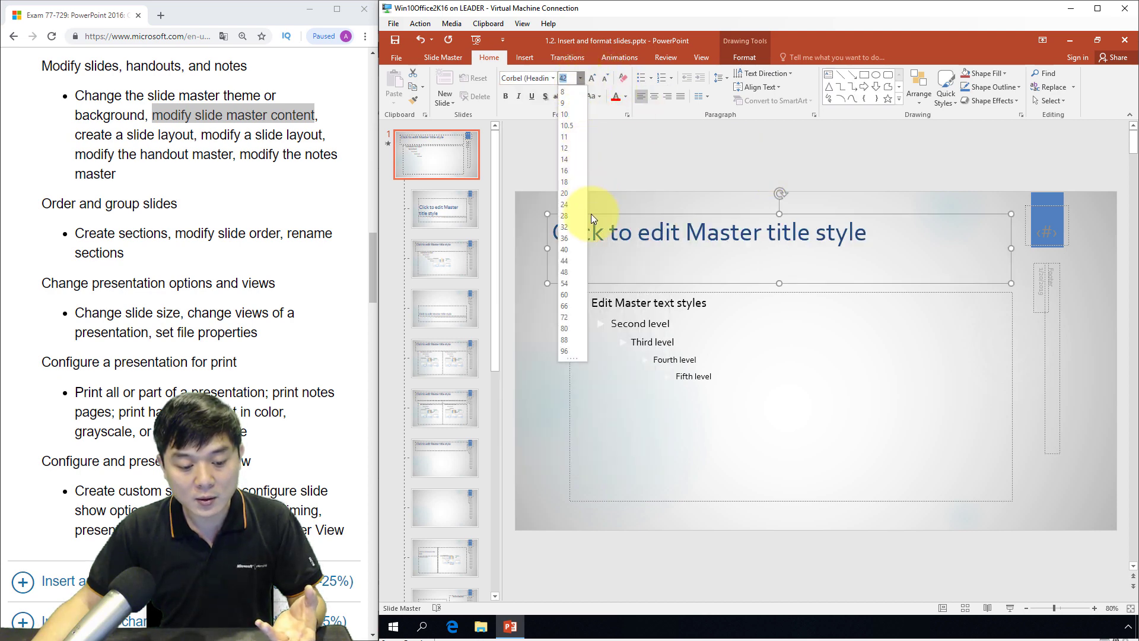
left_click(568, 252)
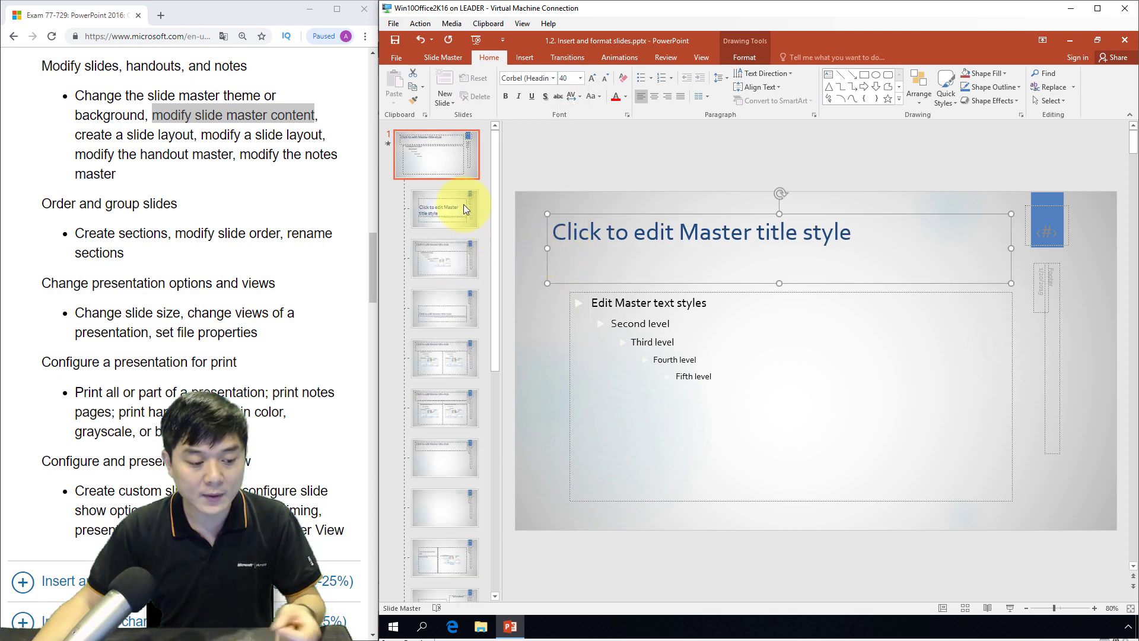
left_click(647, 407)
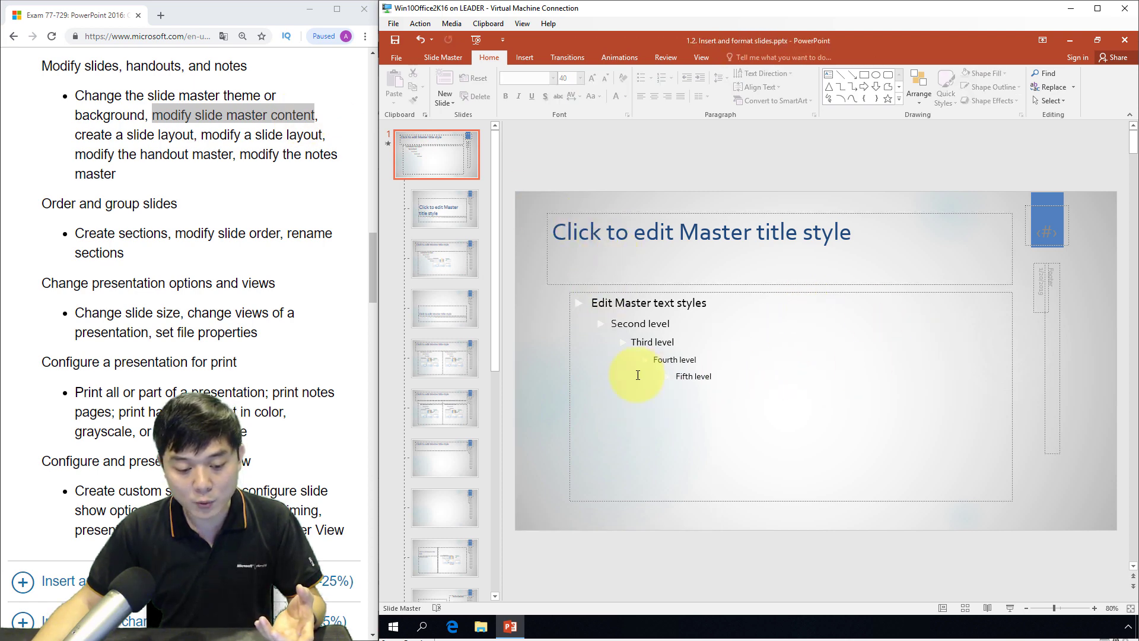
left_click(571, 396)
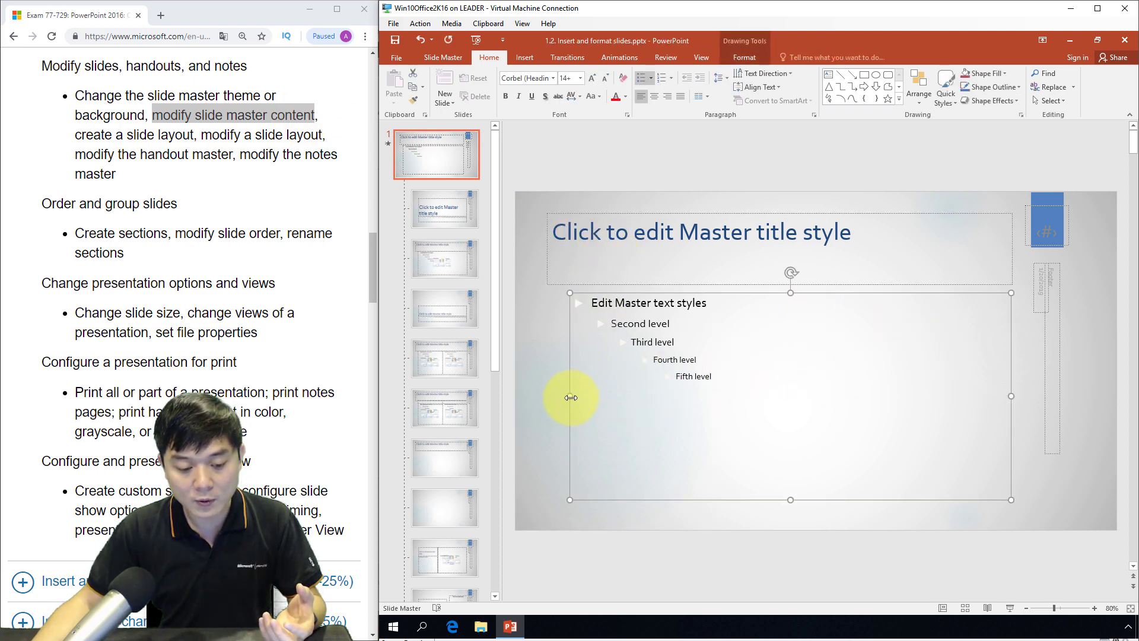
left_click_drag(571, 396, 547, 396)
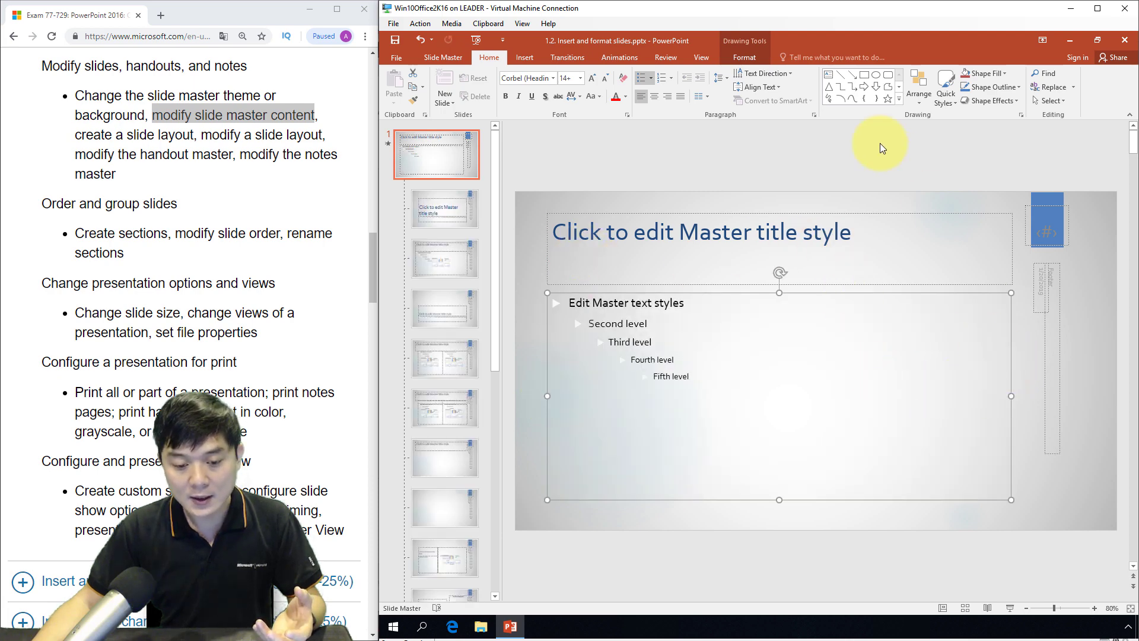
left_click(751, 55)
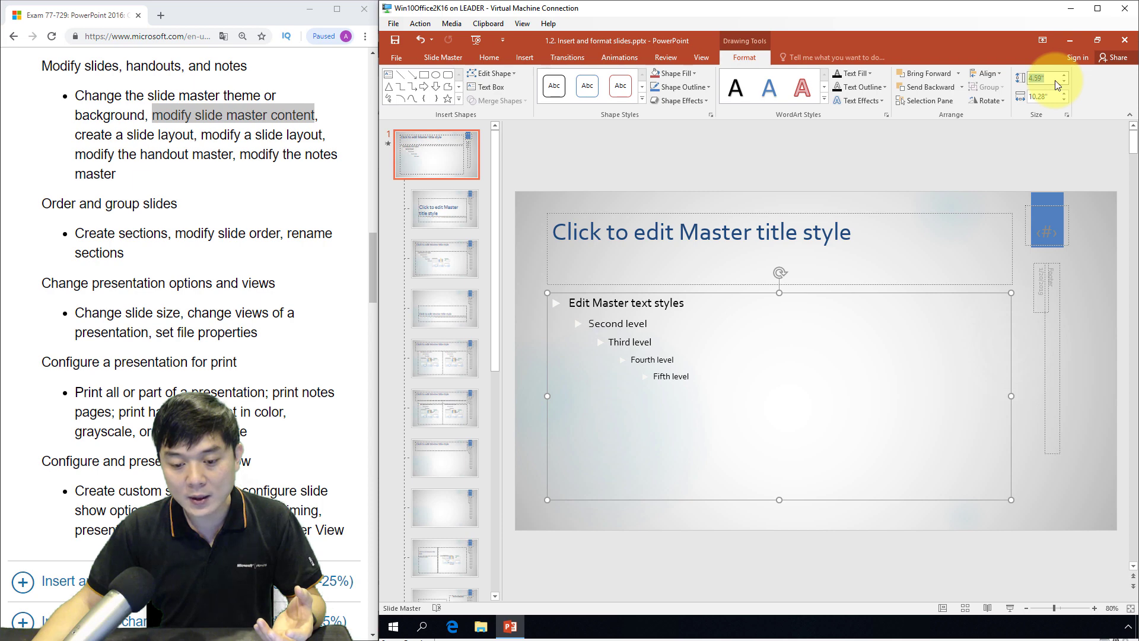
left_click(1052, 95)
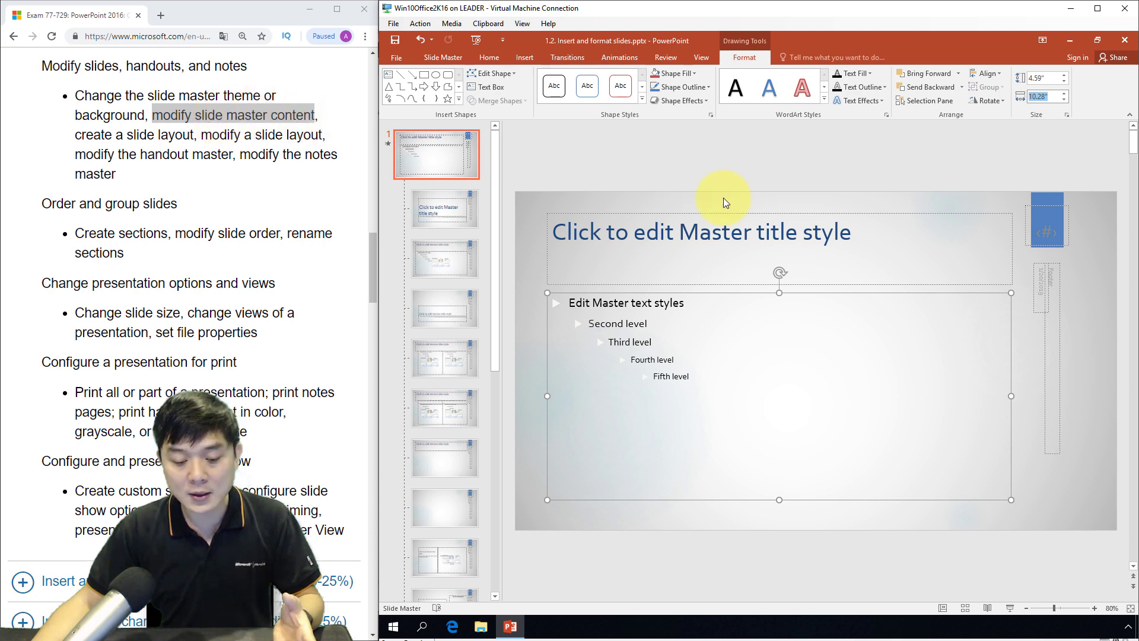
left_click(437, 148)
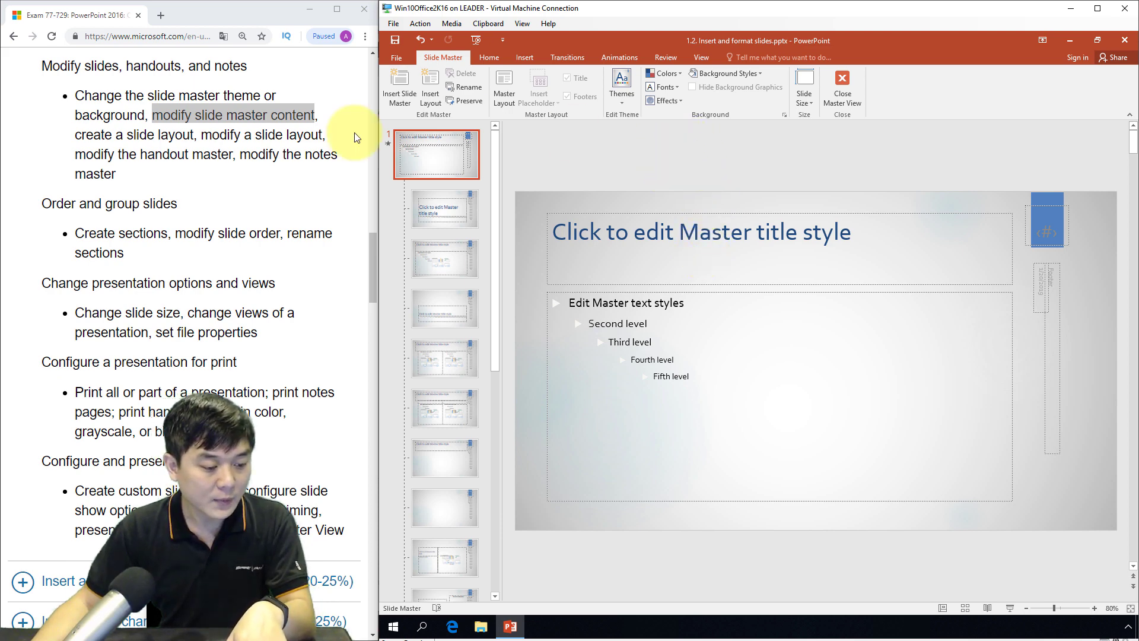
Step: Mark the 'create a slide layout' objective and review the Title Slide and Section Header layouts
left_click_drag(76, 137, 190, 141)
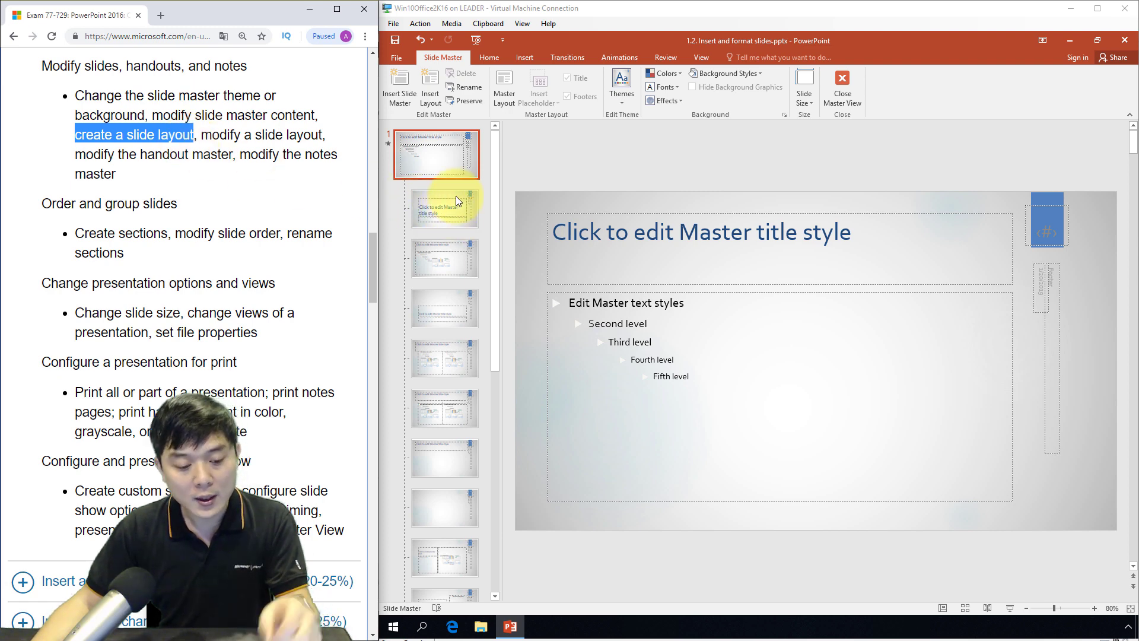
left_click(442, 215)
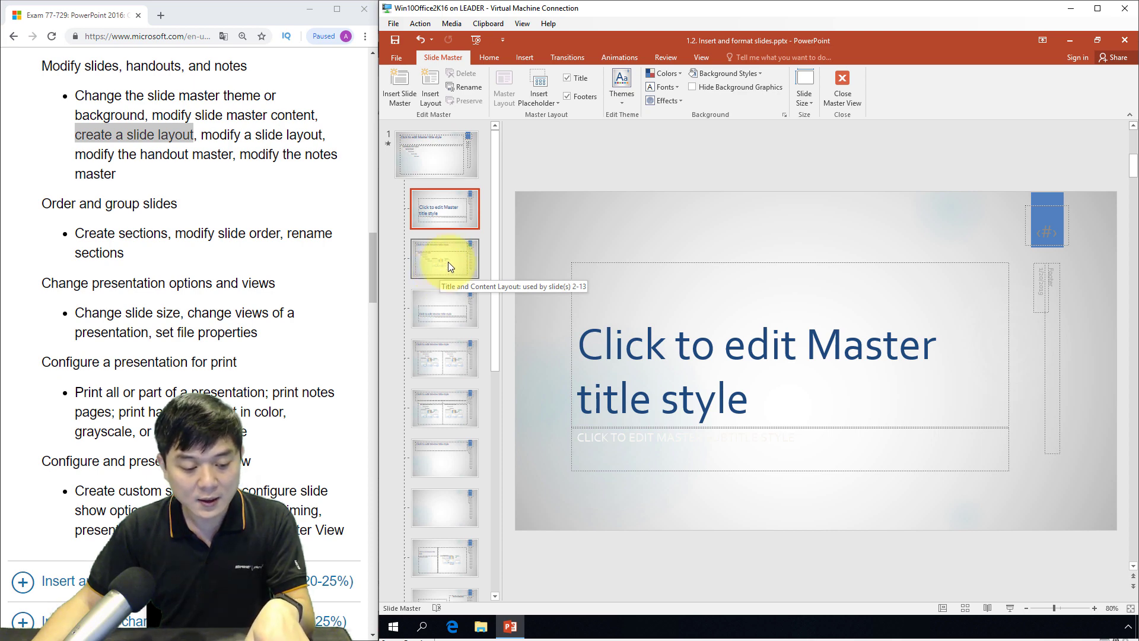
left_click(436, 315)
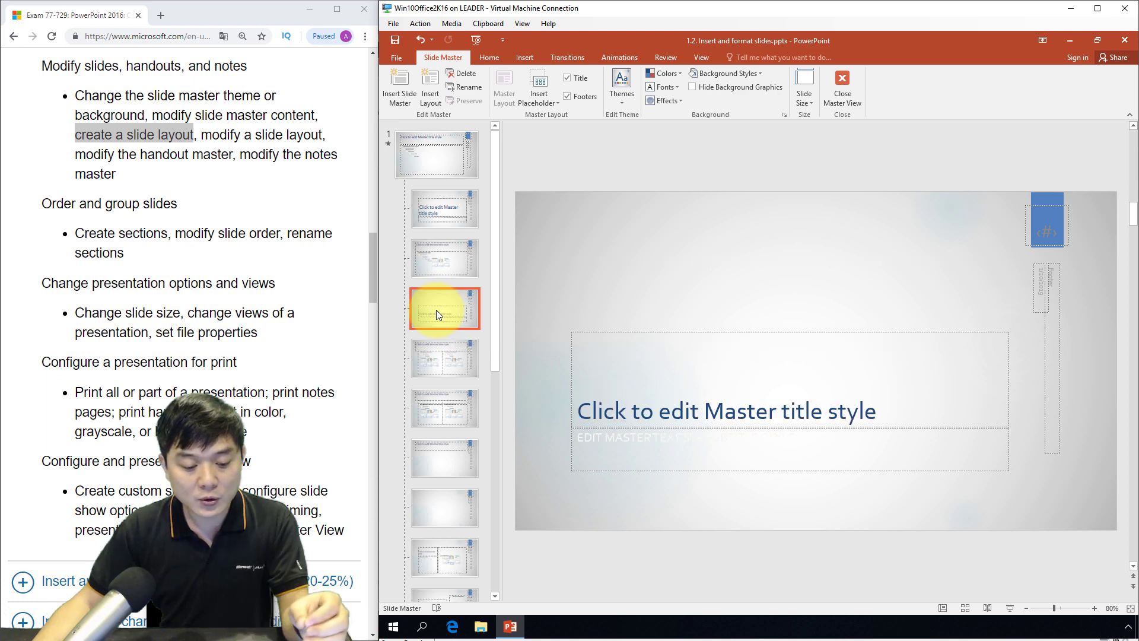
left_click(440, 222)
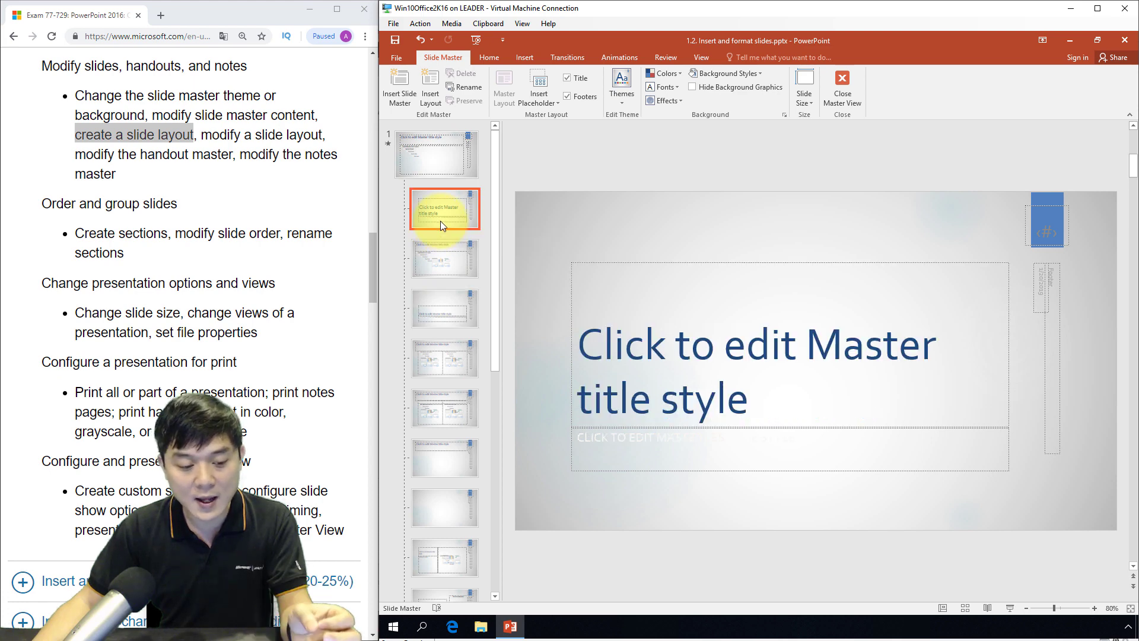
Step: Insert a new title-only custom layout, mark 'modify a slide layout', and show the placeholder types list
left_click(433, 88)
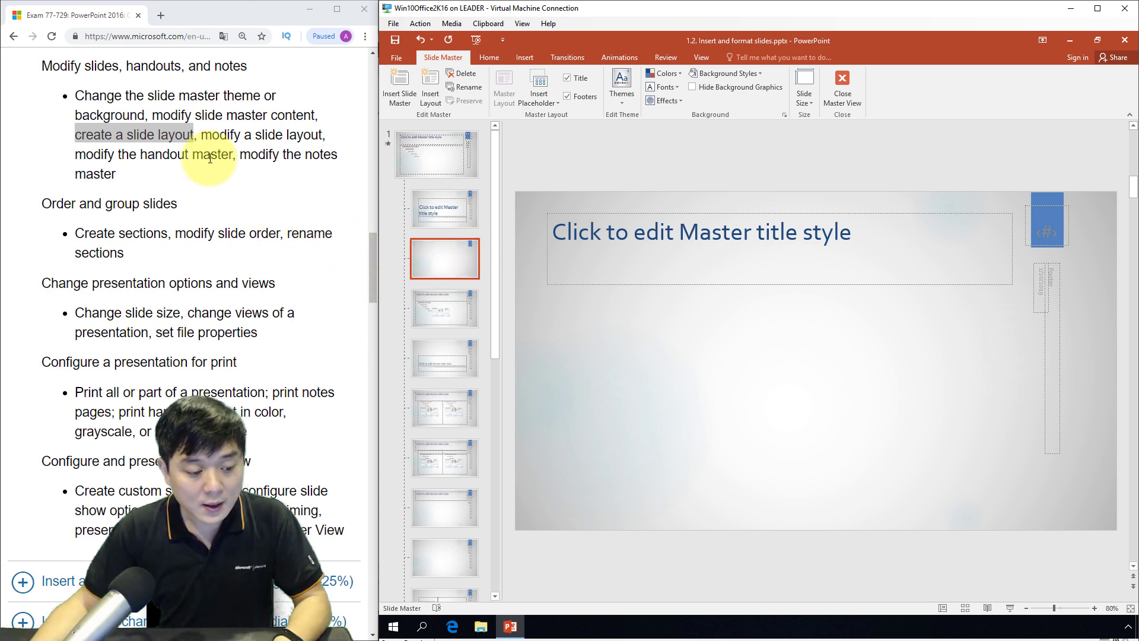
left_click_drag(201, 134, 324, 138)
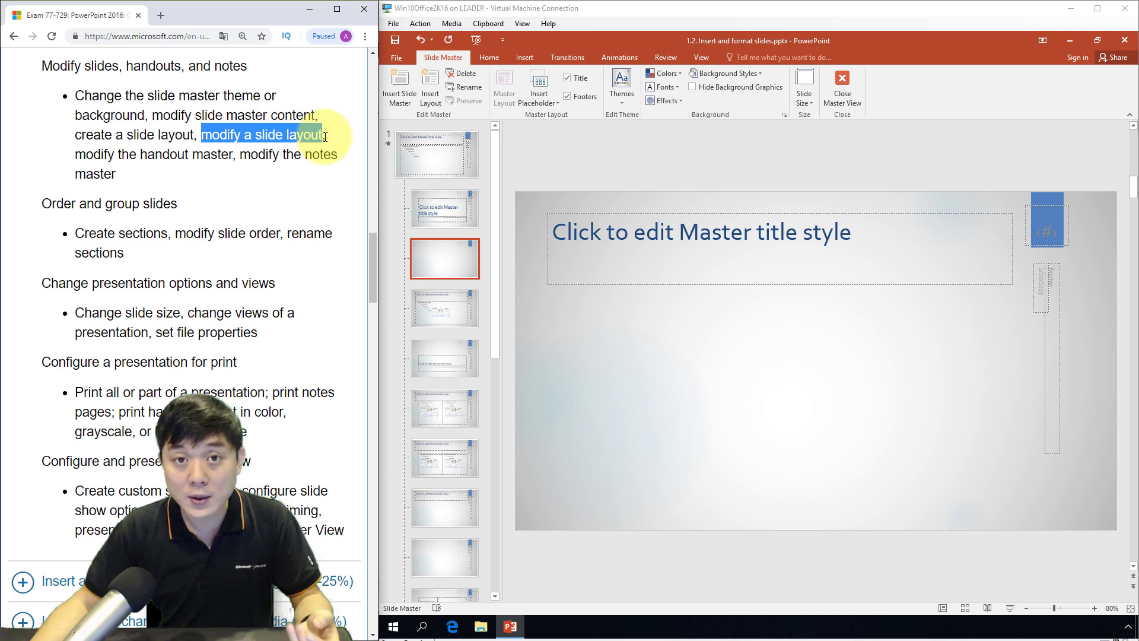
left_click(611, 247)
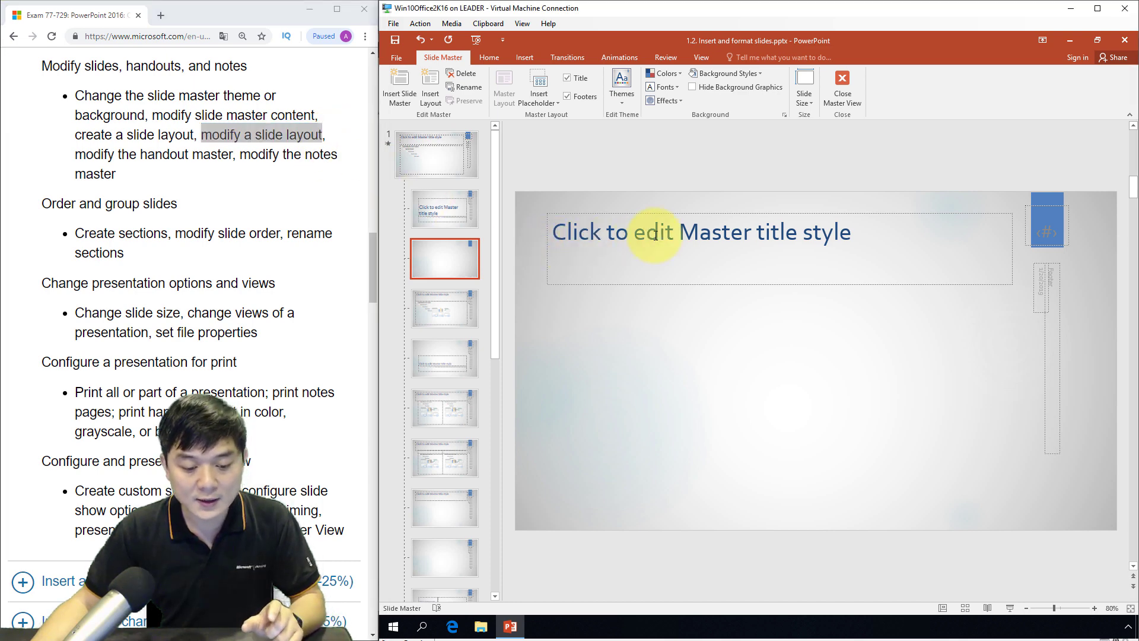
left_click_drag(754, 231, 866, 228)
left_click_drag(681, 221, 569, 220)
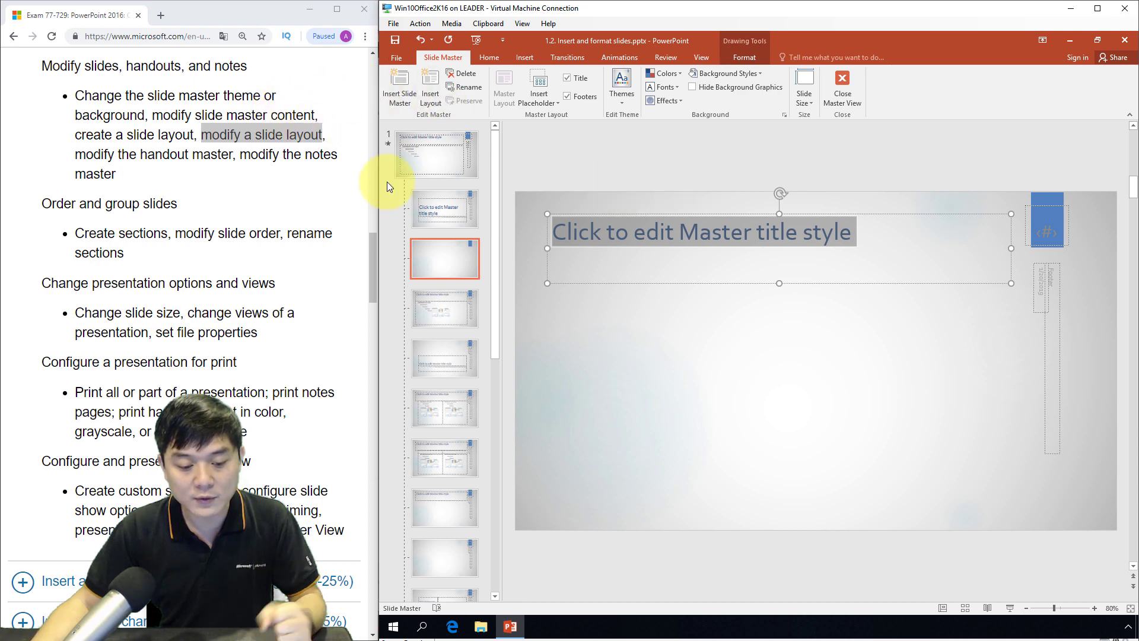
left_click(692, 333)
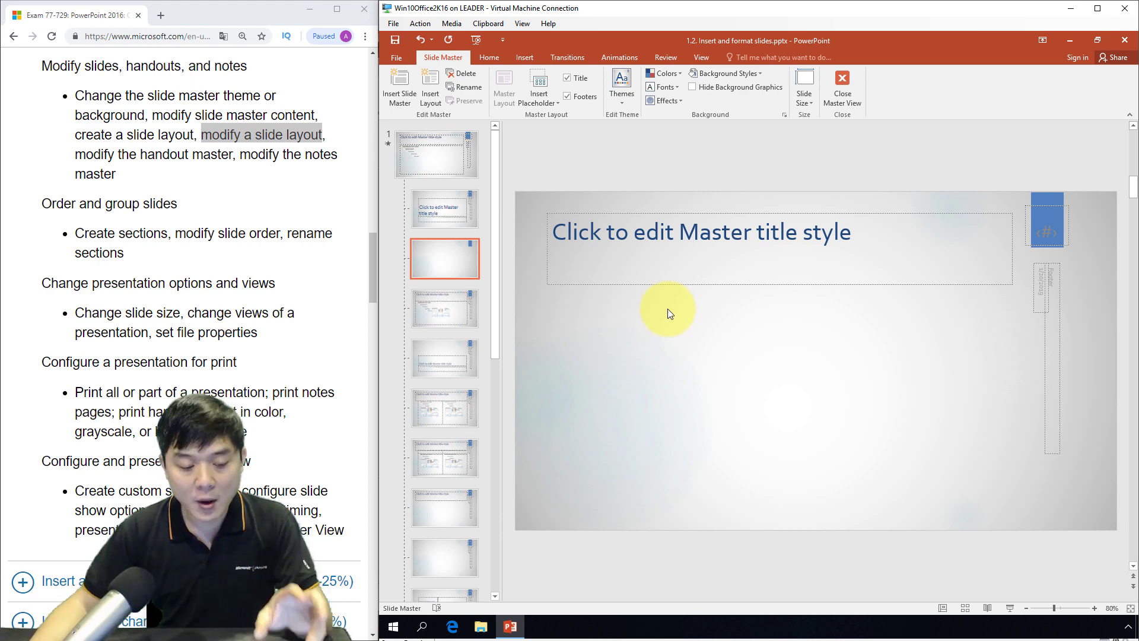
left_click(537, 102)
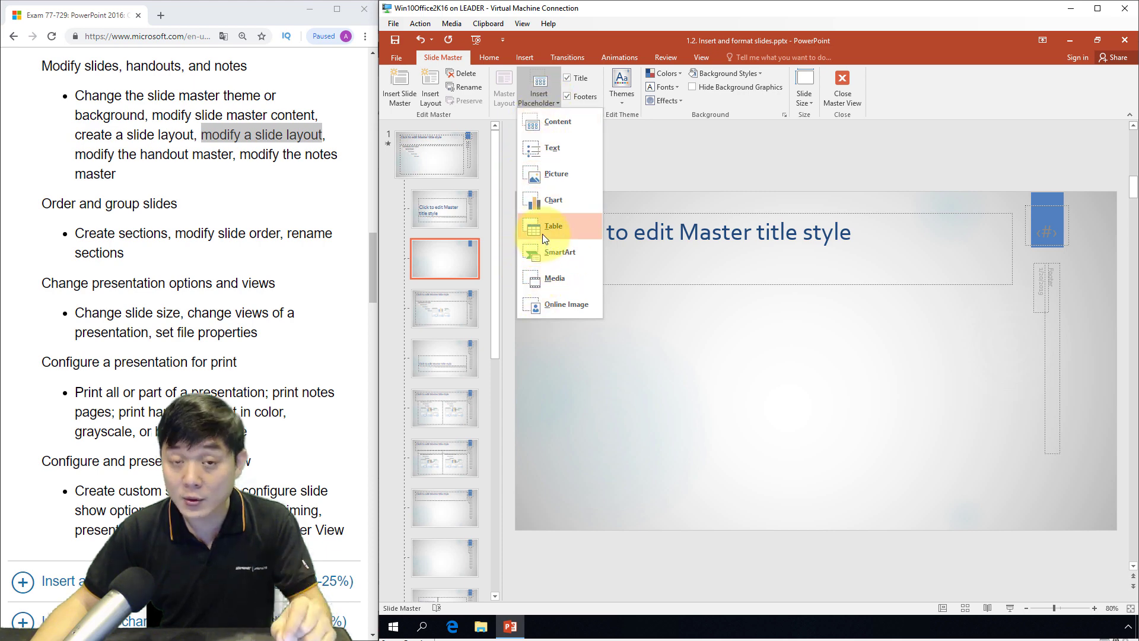
Step: Draw a text placeholder under the title, size it 3.2" wide by 5.25" tall, and nudge it into place
left_click(532, 150)
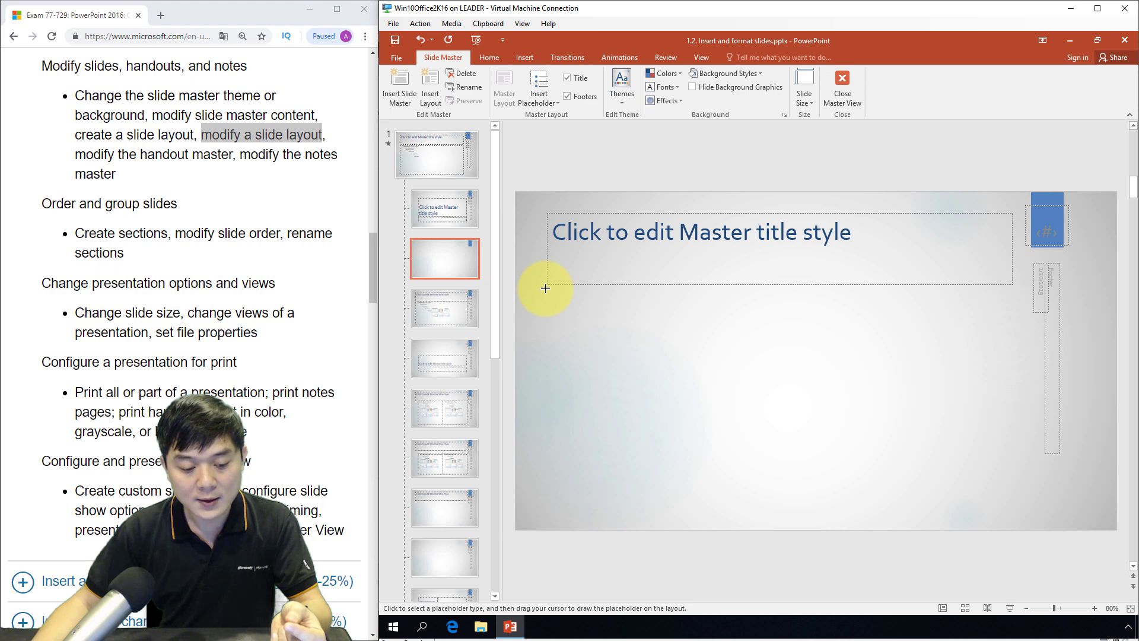
left_click_drag(548, 284, 660, 511)
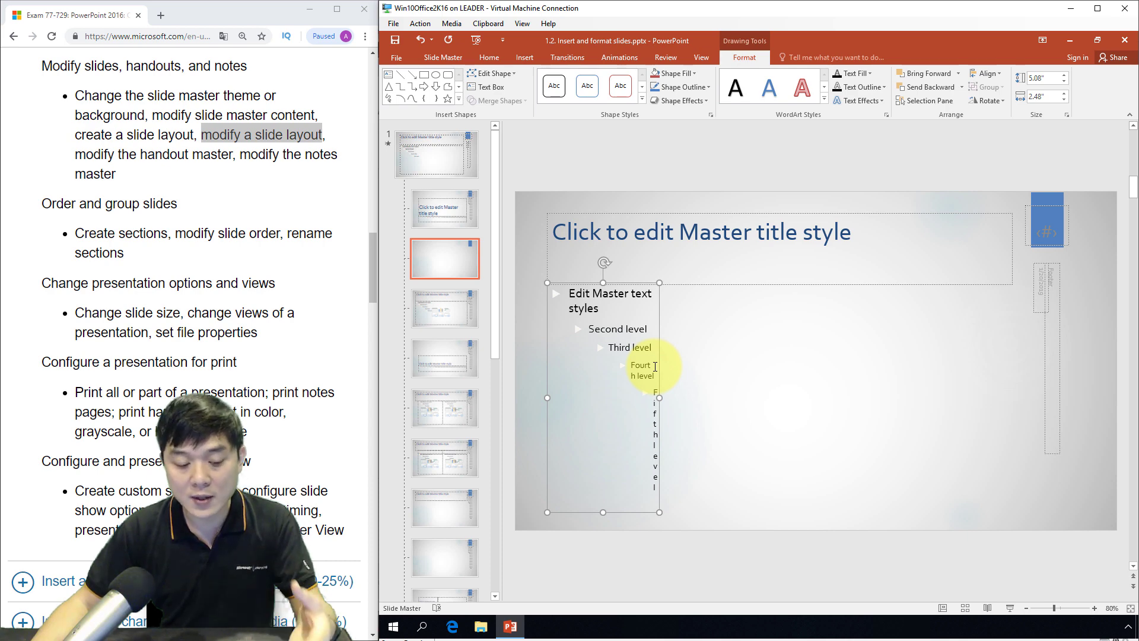
left_click(1049, 95)
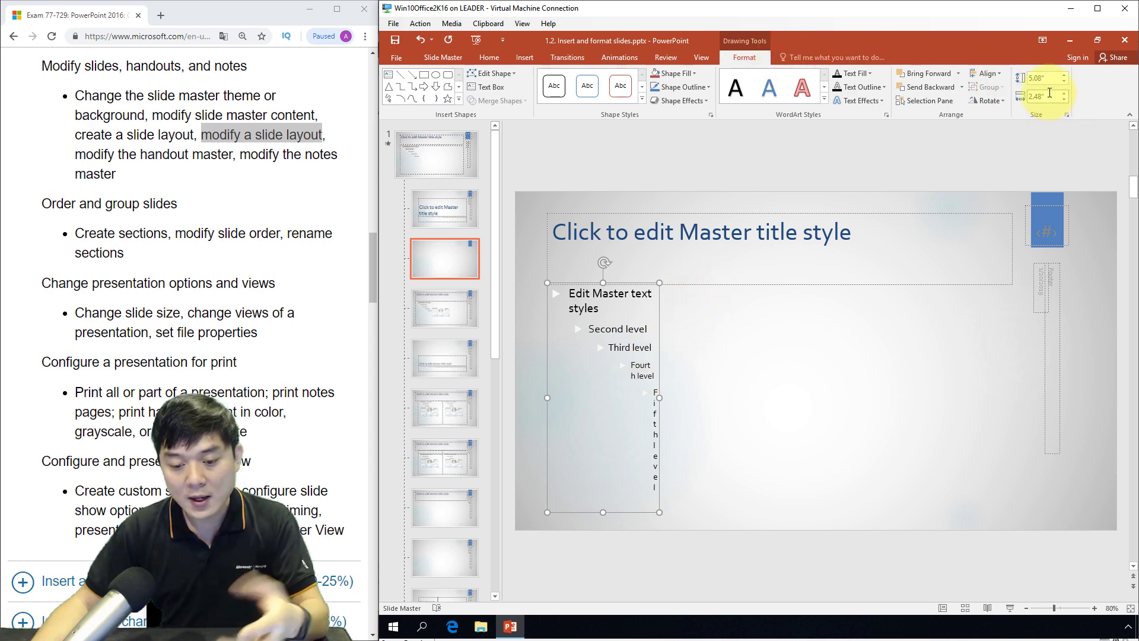
type("3.2")
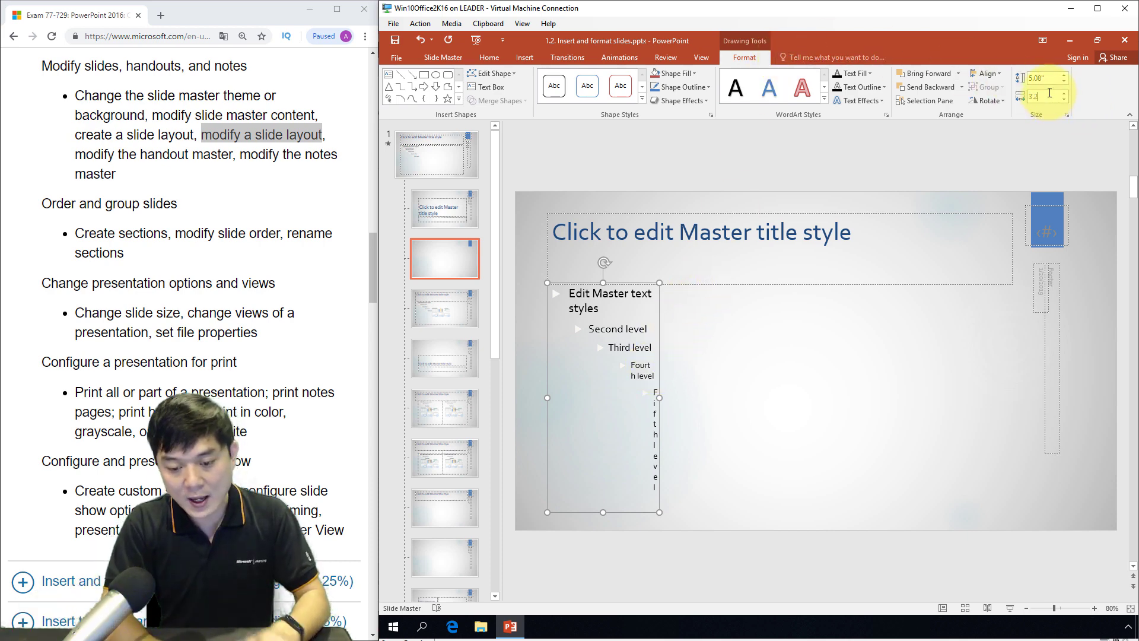
key("Return")
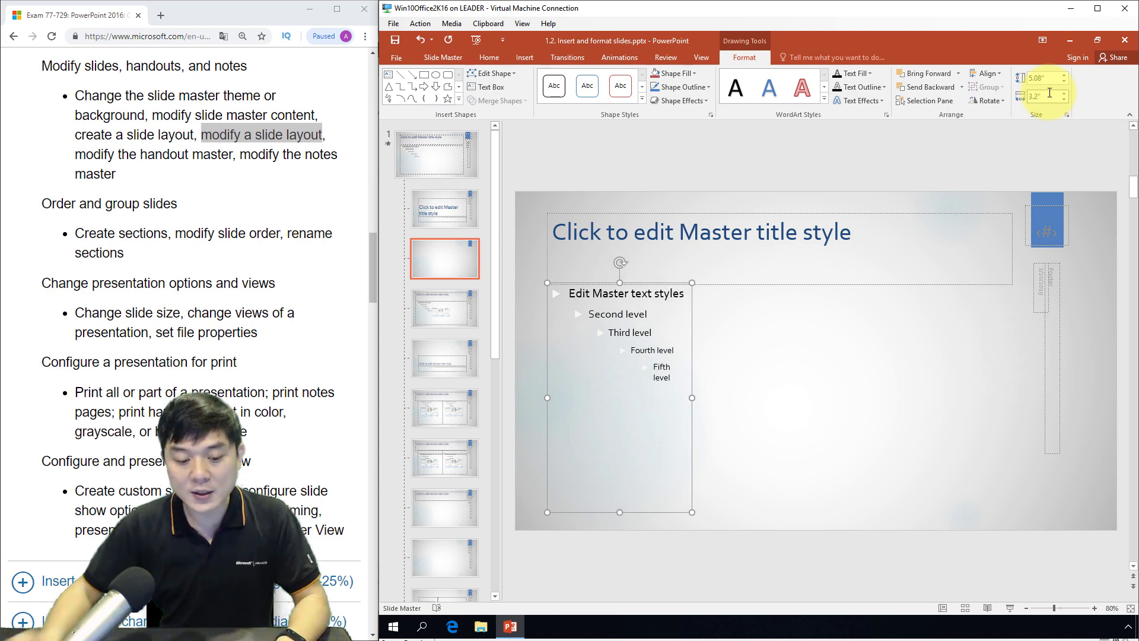
left_click(1047, 79)
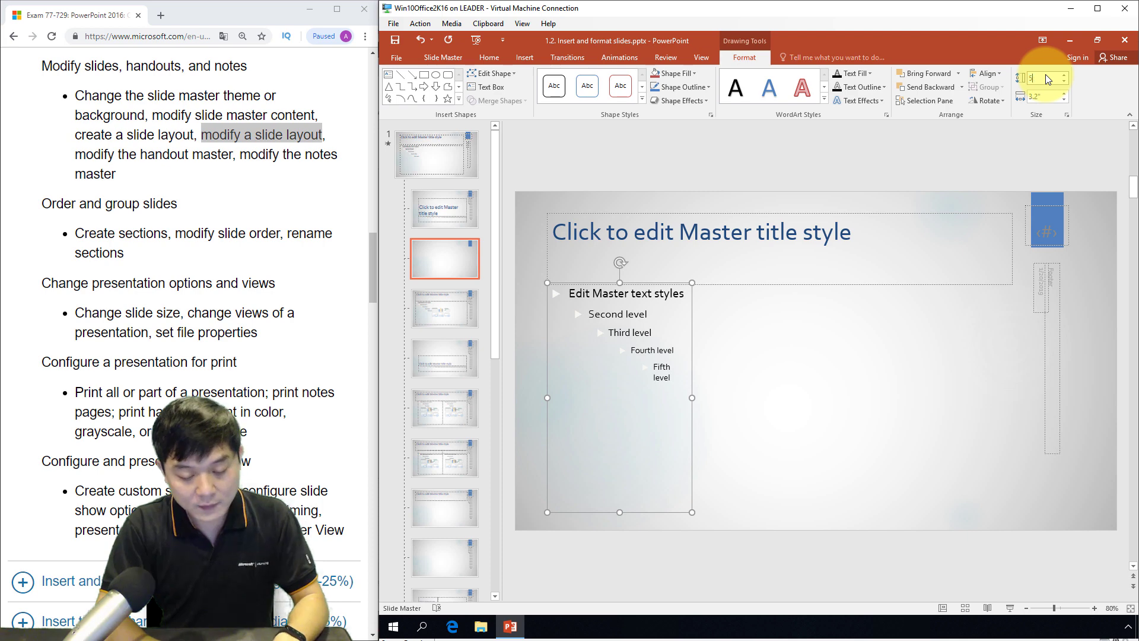
type(".25")
key("Return")
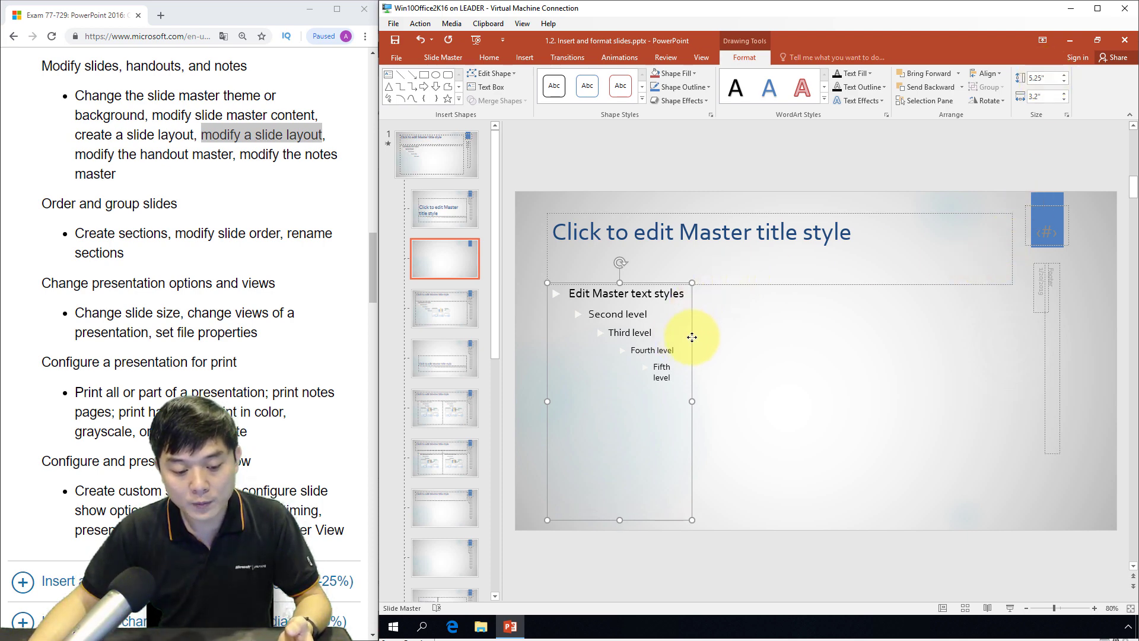
left_click_drag(692, 337, 693, 336)
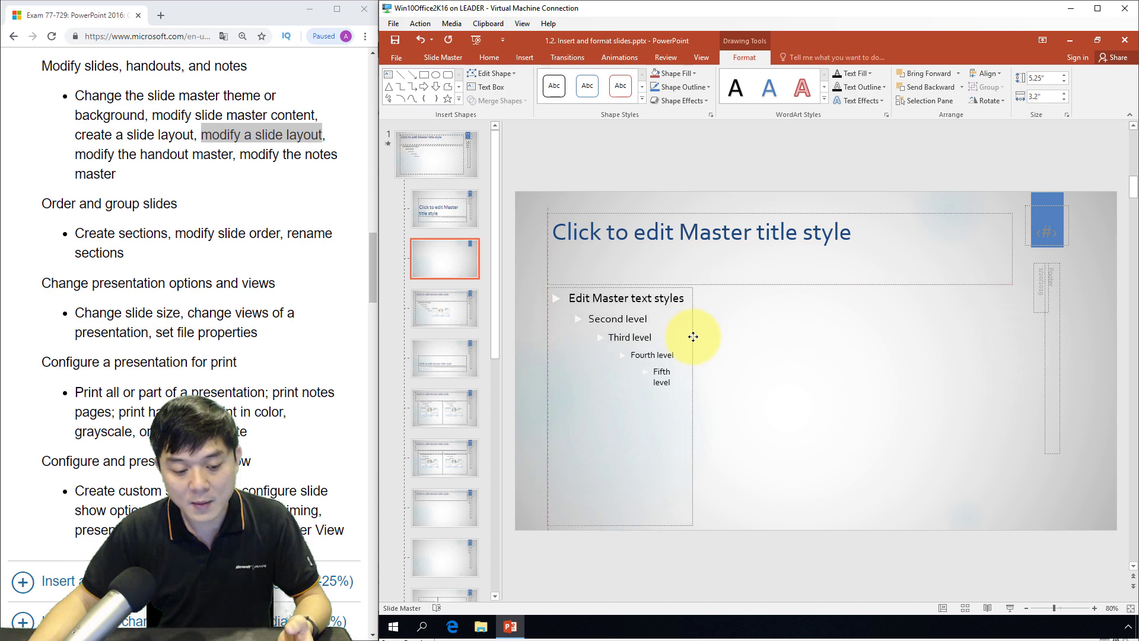
left_click_drag(693, 336, 694, 338)
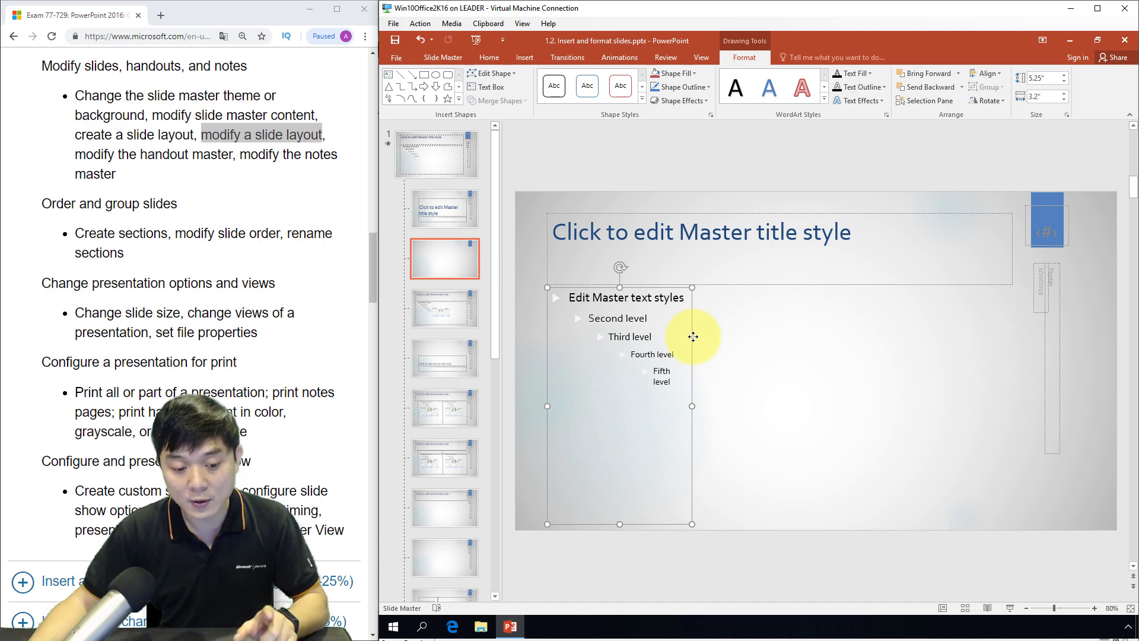
Step: Review the text placeholder's size and position settings in the Format Shape pane
left_click(1068, 115)
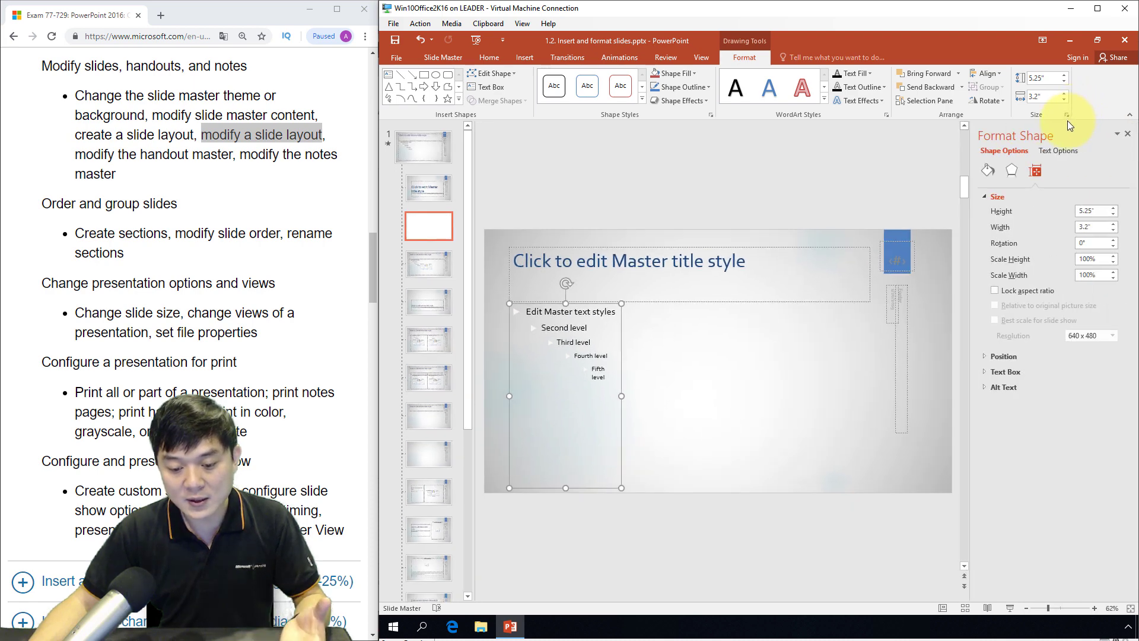
left_click(1034, 355)
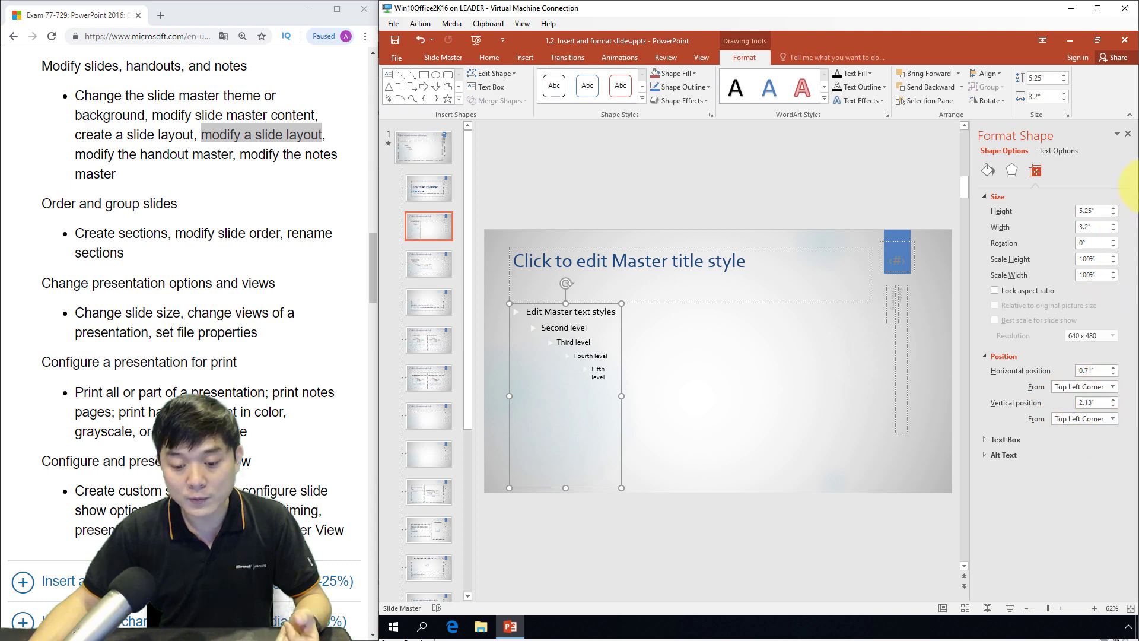
left_click(1129, 135)
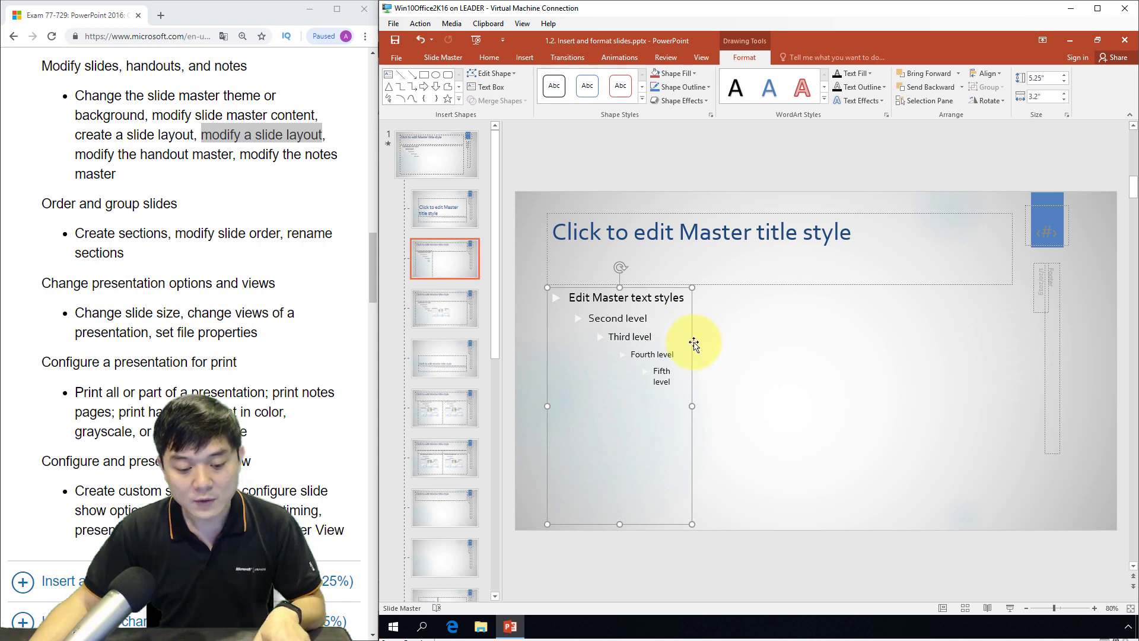
Step: Copy the text placeholder twice to the right, forming three evenly spaced columns
left_click_drag(692, 343, 855, 343)
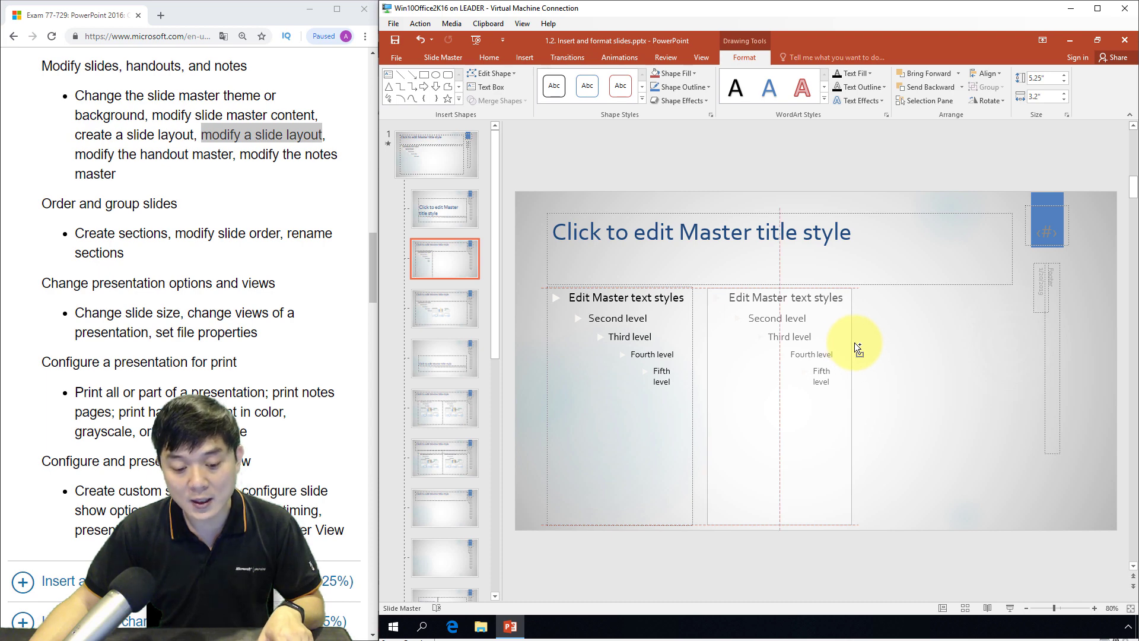
left_click_drag(858, 348, 1015, 347)
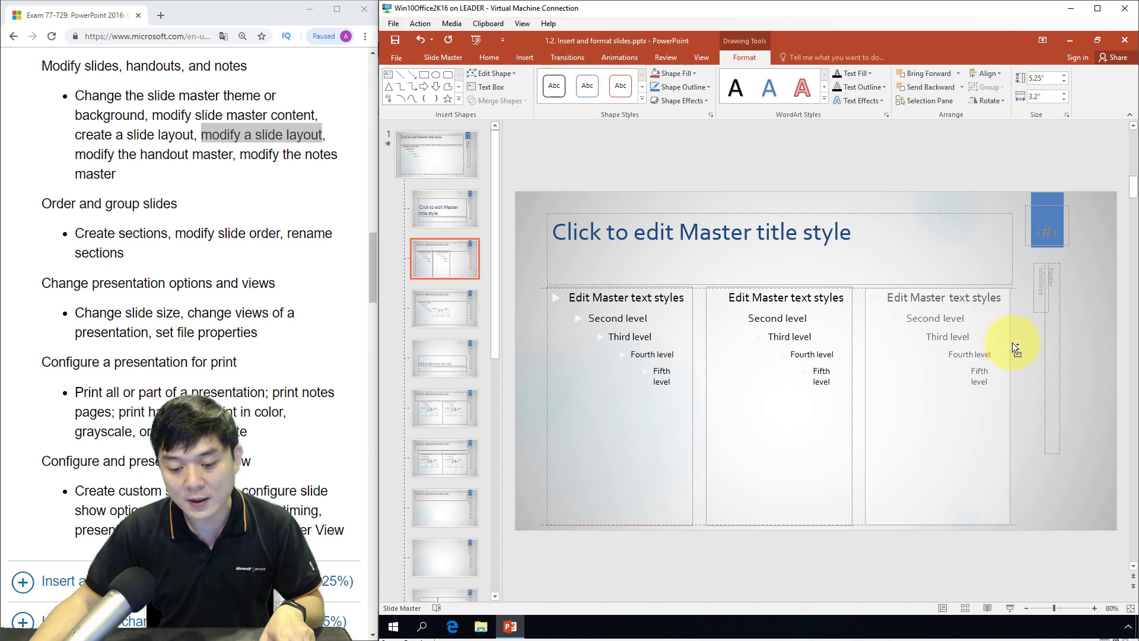
left_click_drag(1015, 347, 1017, 348)
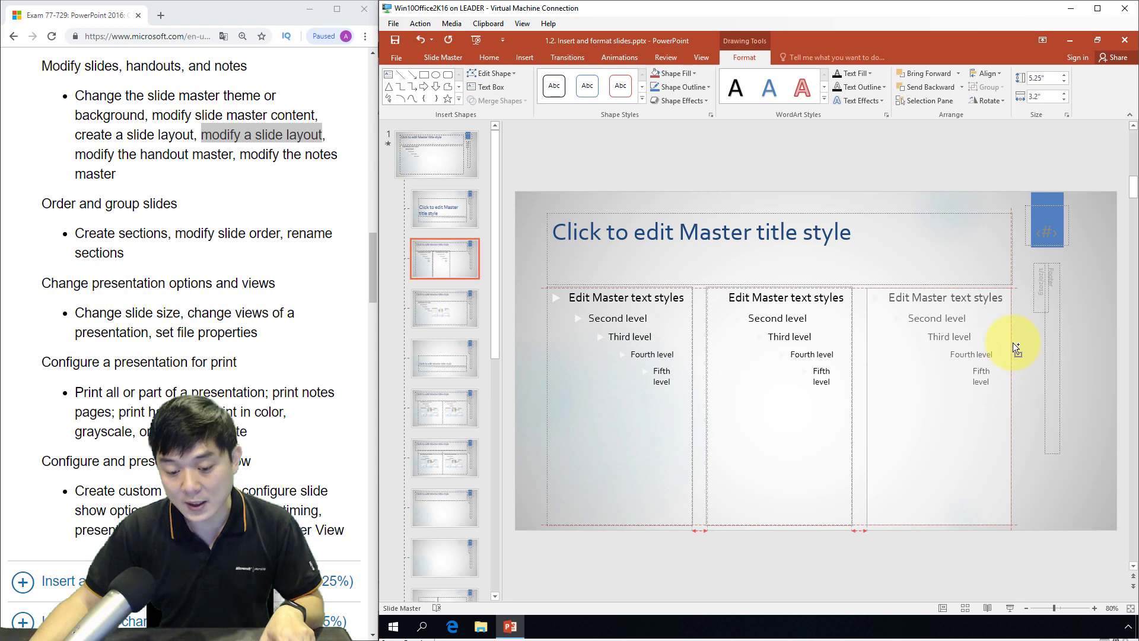
left_click_drag(1015, 349, 1014, 349)
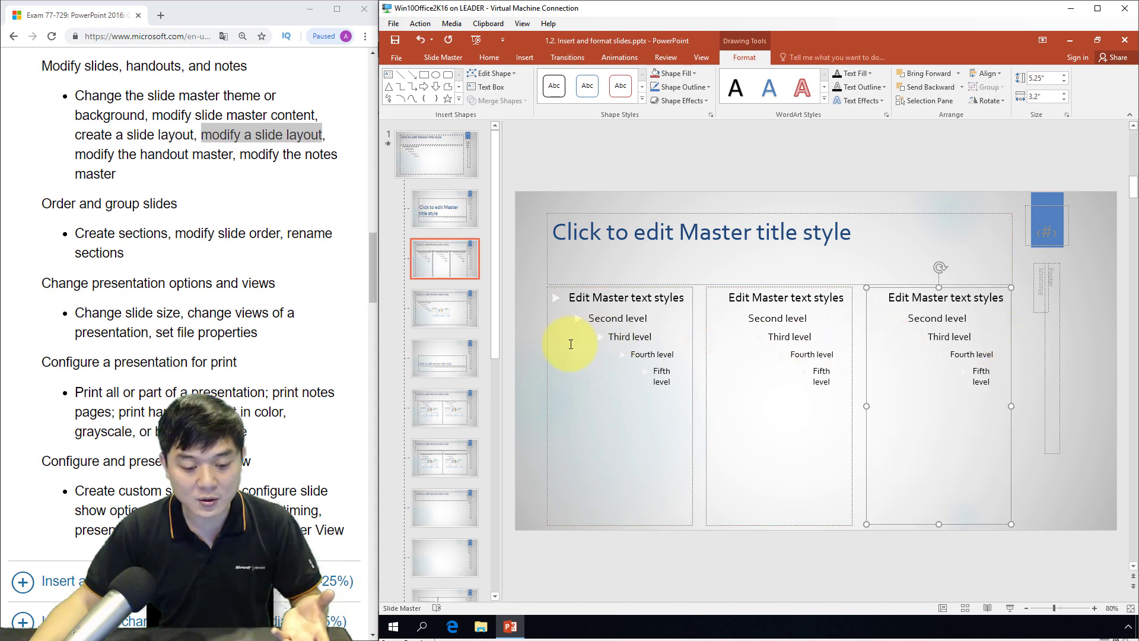
left_click(439, 270)
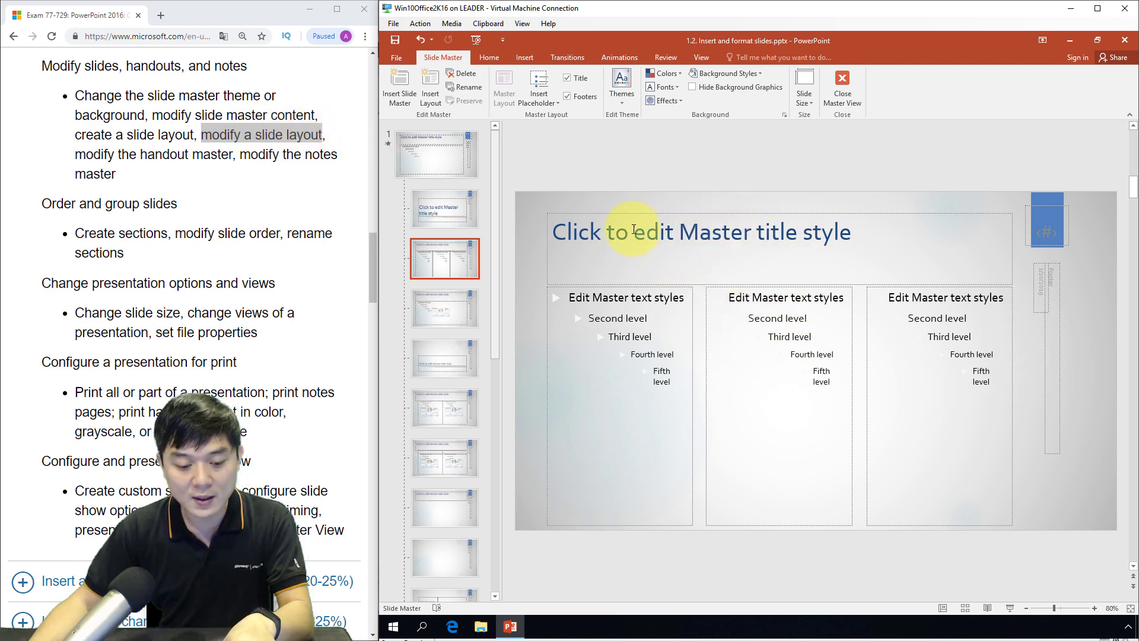
left_click(633, 226)
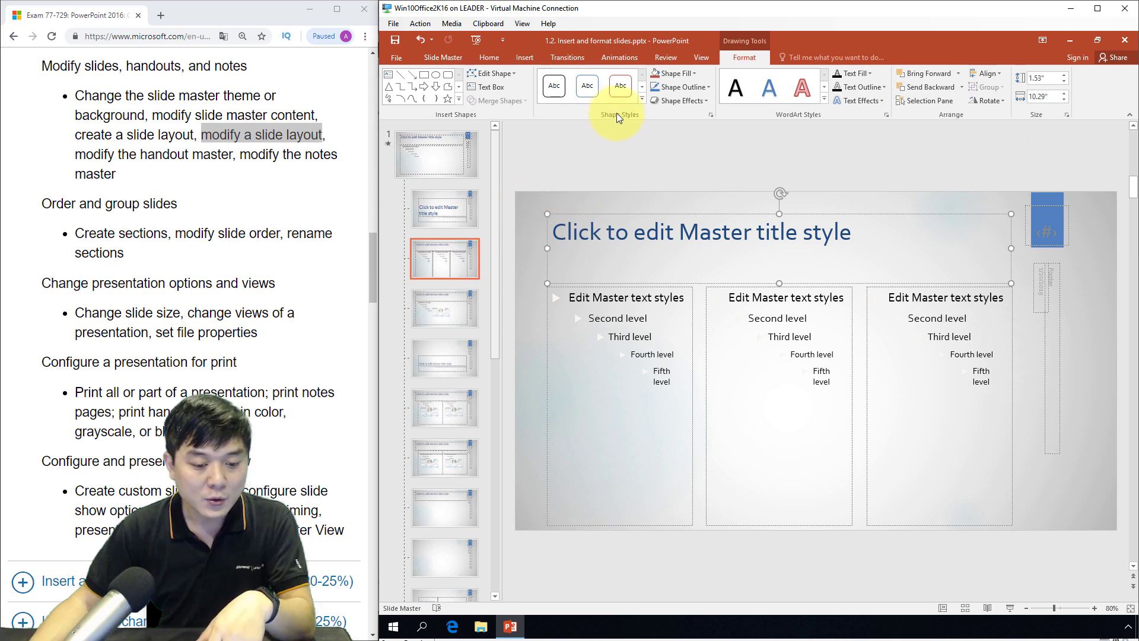
left_click(442, 57)
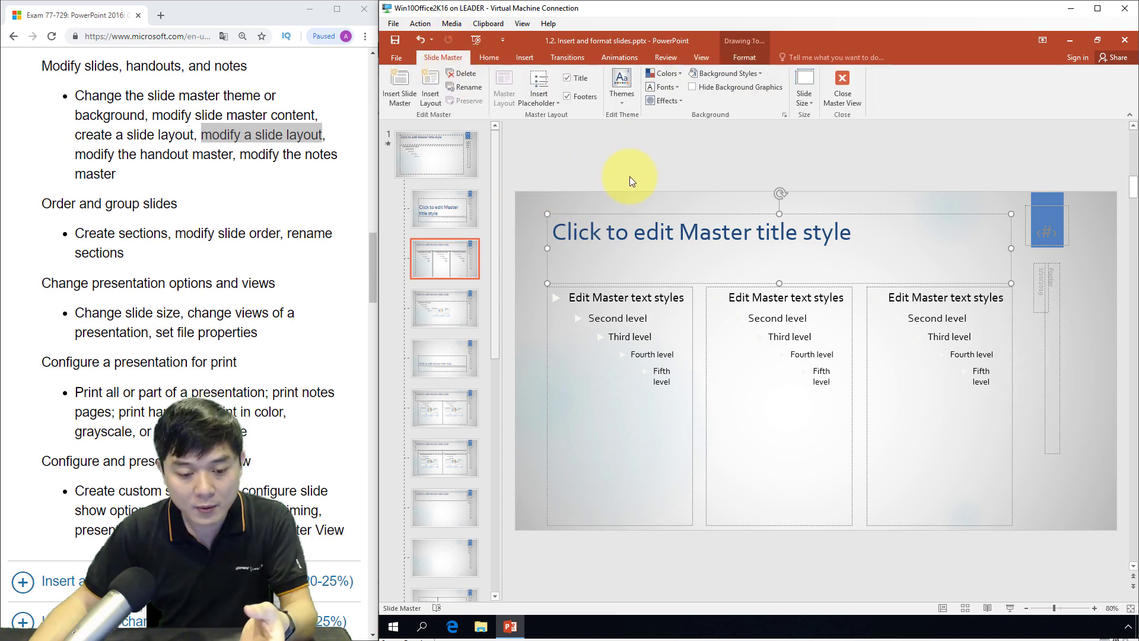
left_click(439, 255)
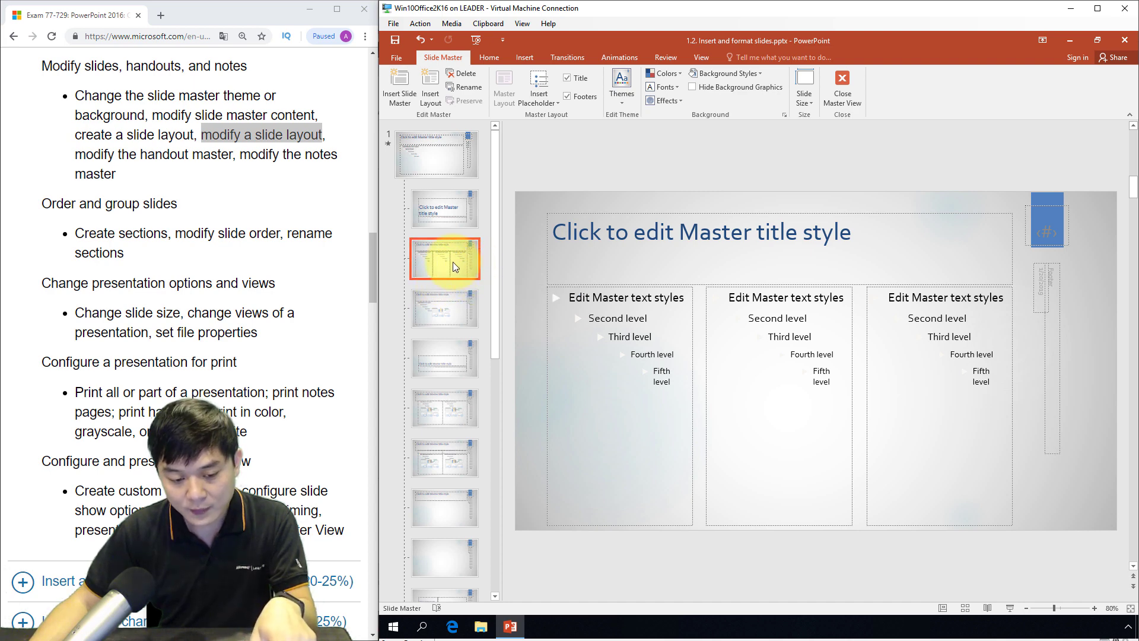
left_click(715, 93)
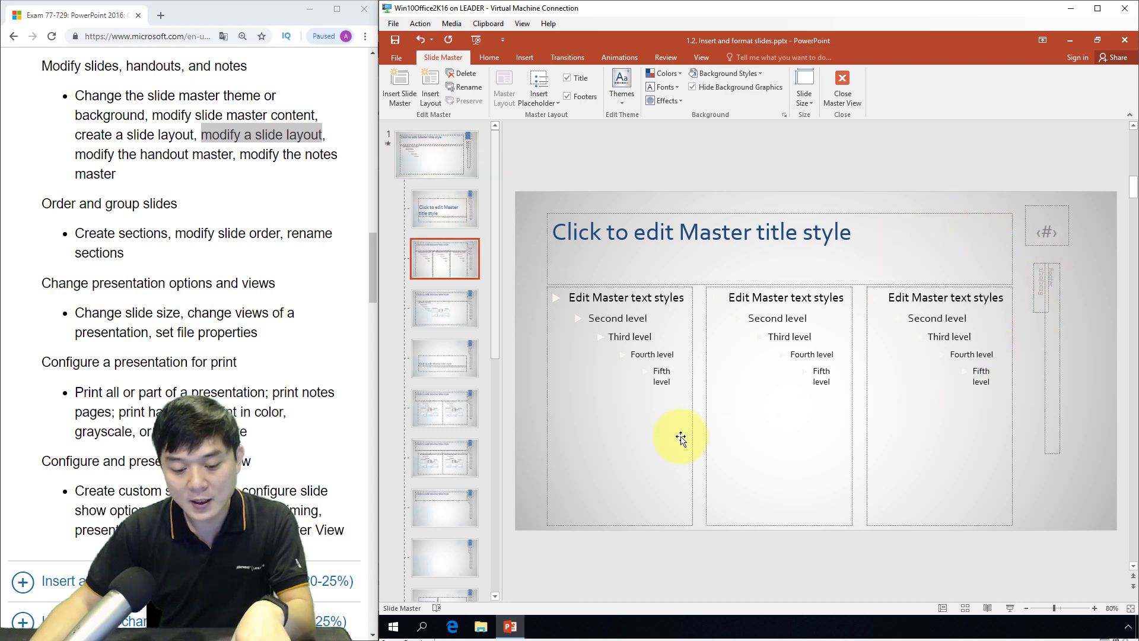
left_click(741, 94)
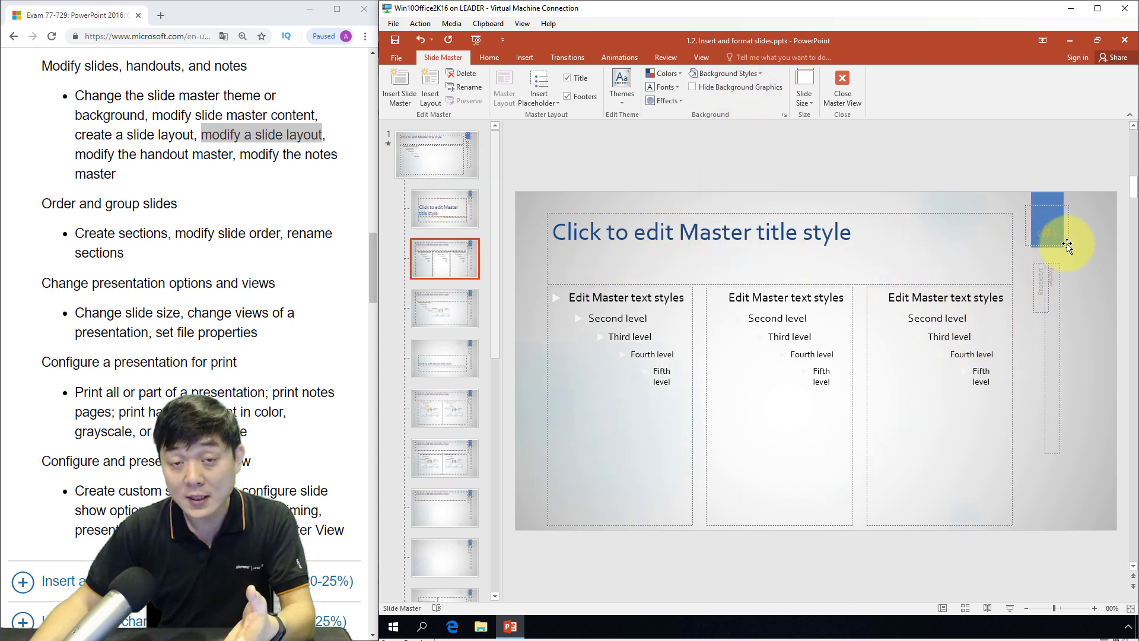
left_click(431, 147)
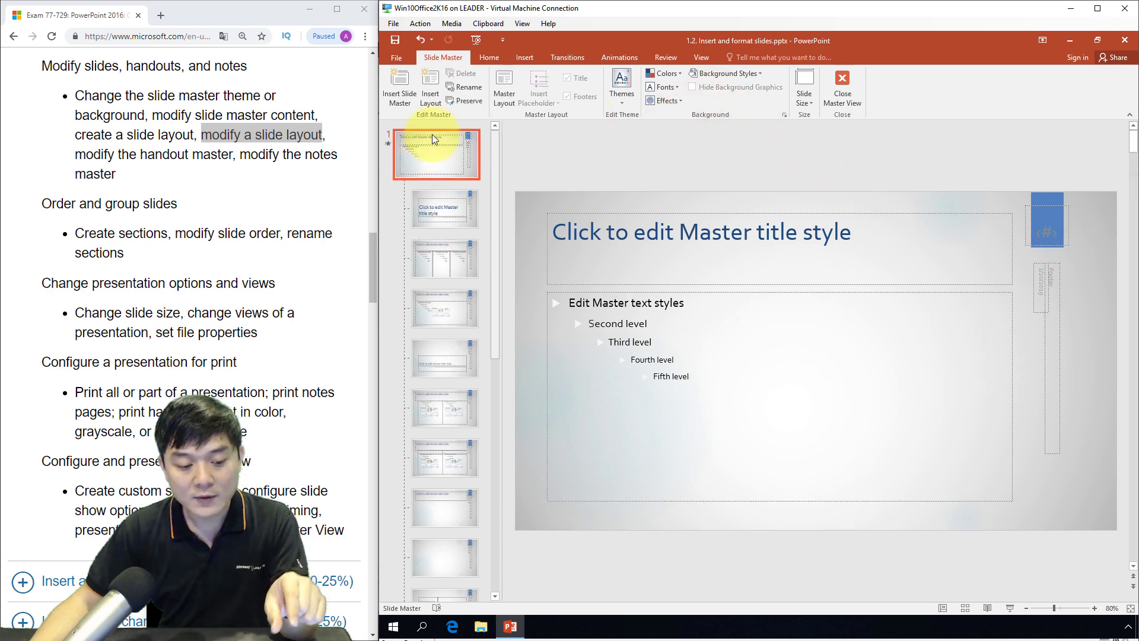
left_click(447, 267)
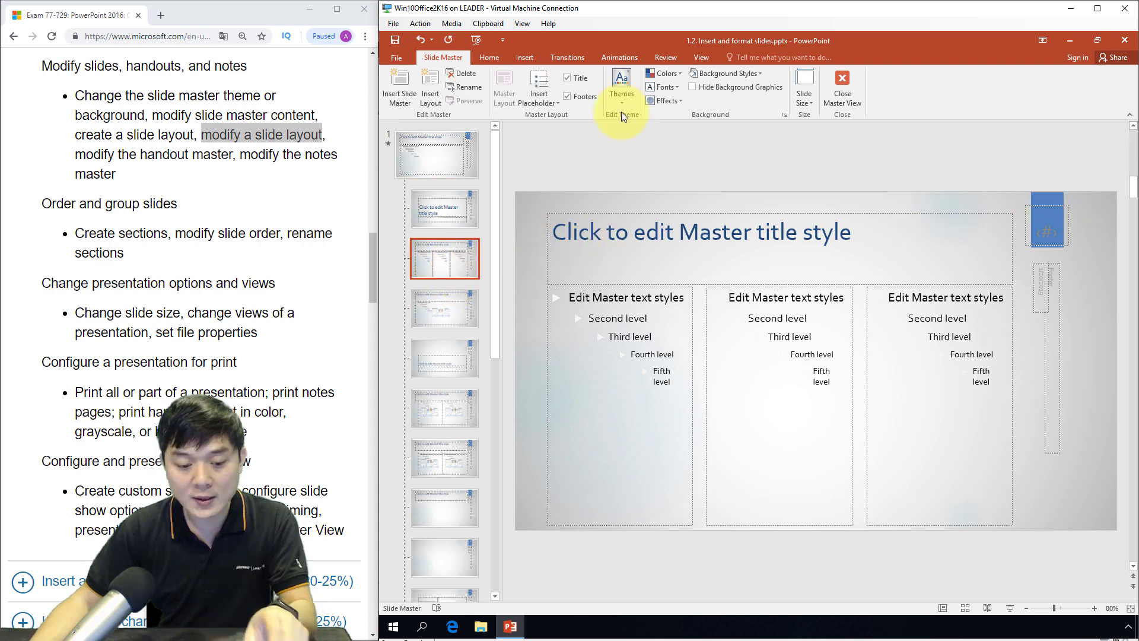
left_click(714, 92)
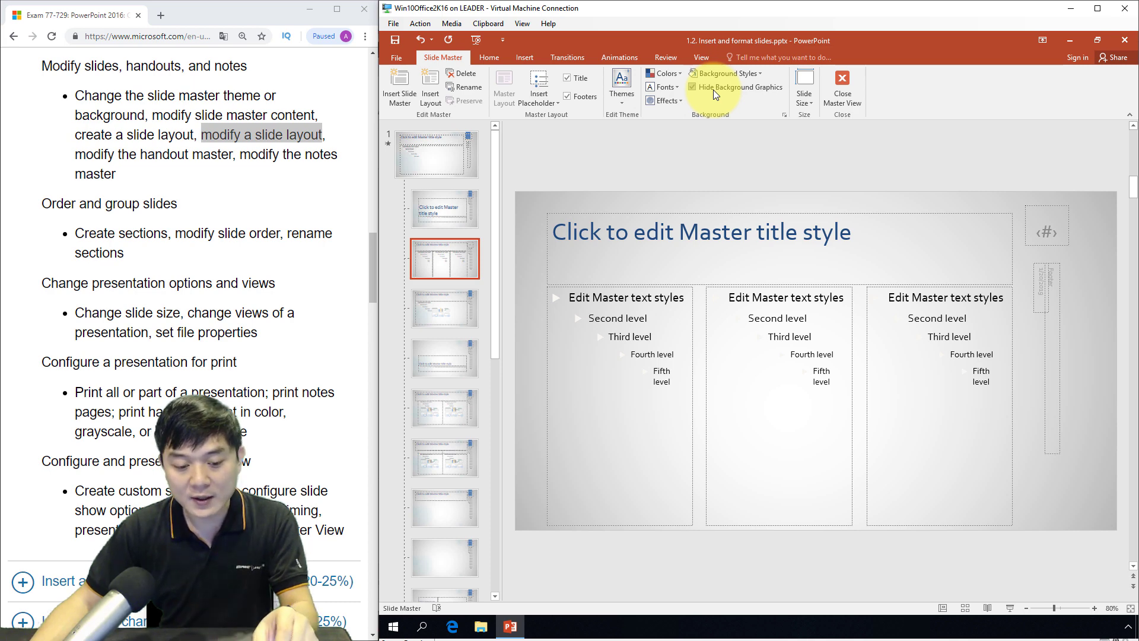
left_click(713, 90)
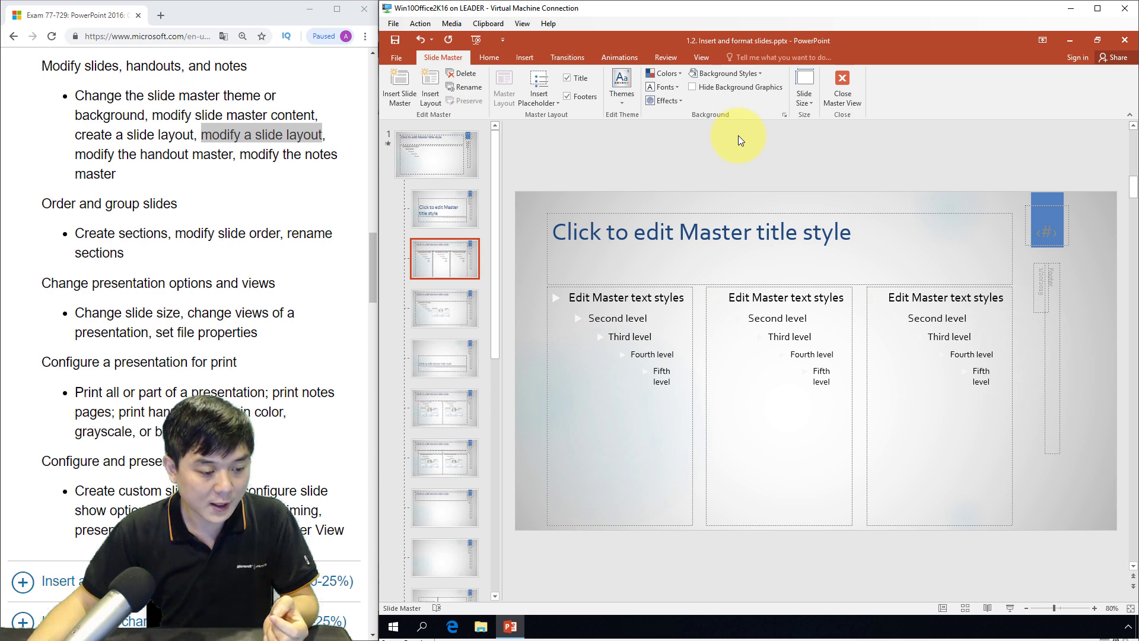
left_click_drag(75, 154, 233, 156)
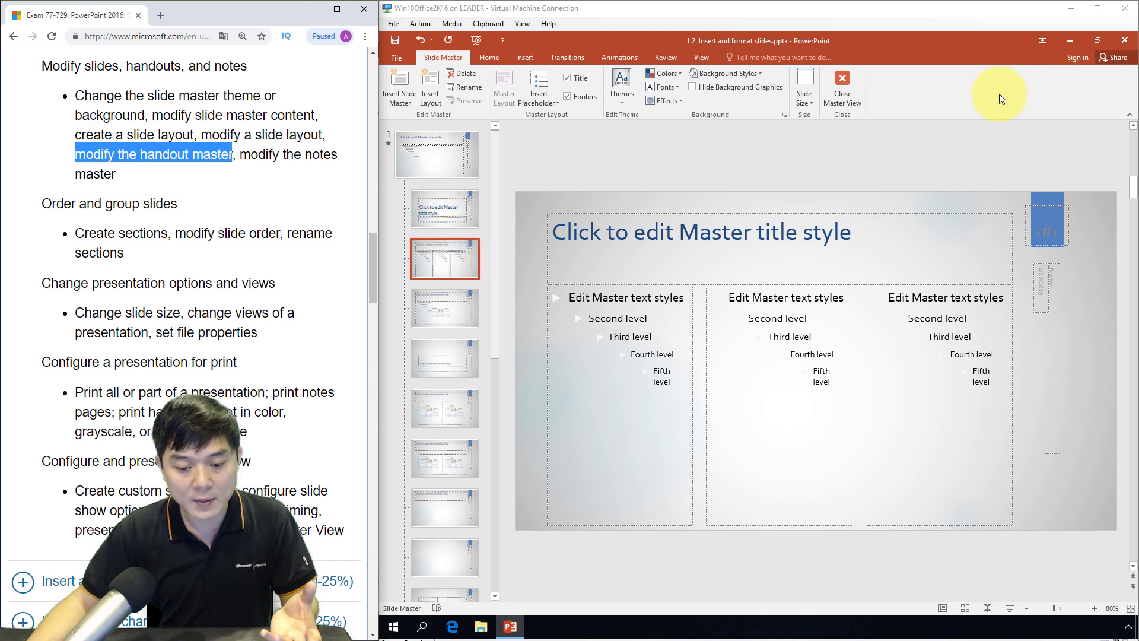
Step: Leave the slide master and switch to Handout Master view with its six-slide page
left_click(853, 90)
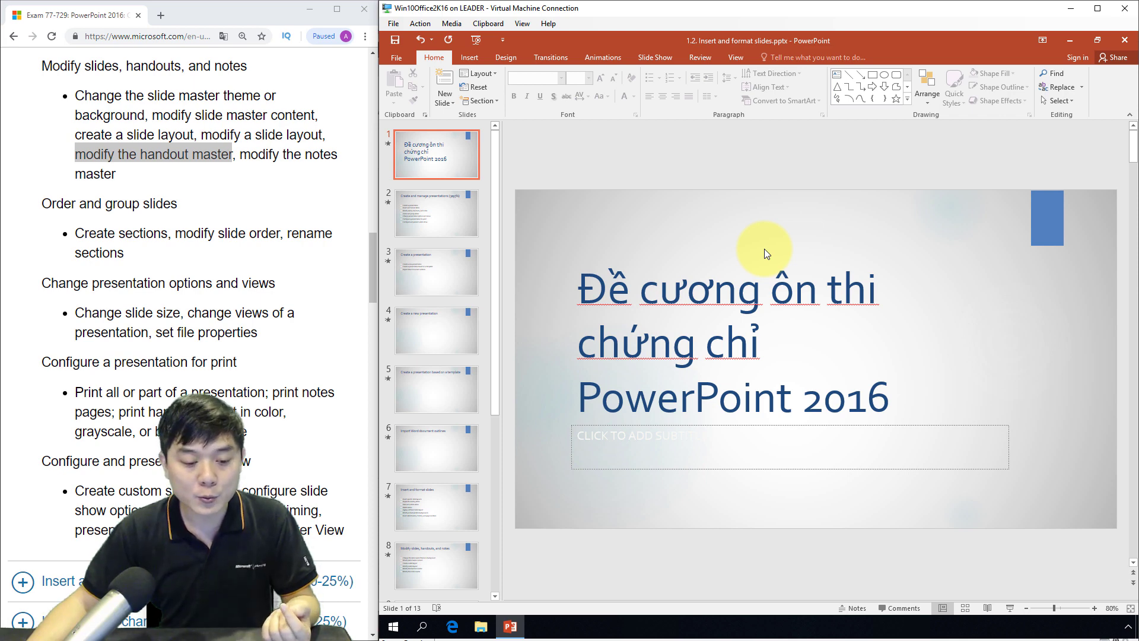
left_click(734, 57)
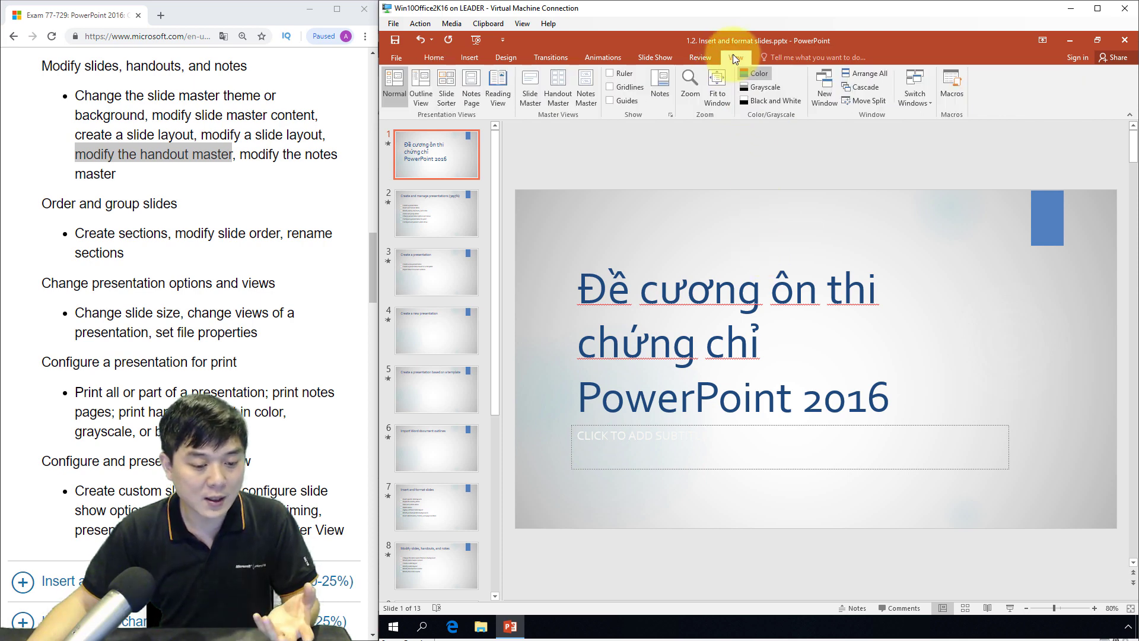
left_click(549, 105)
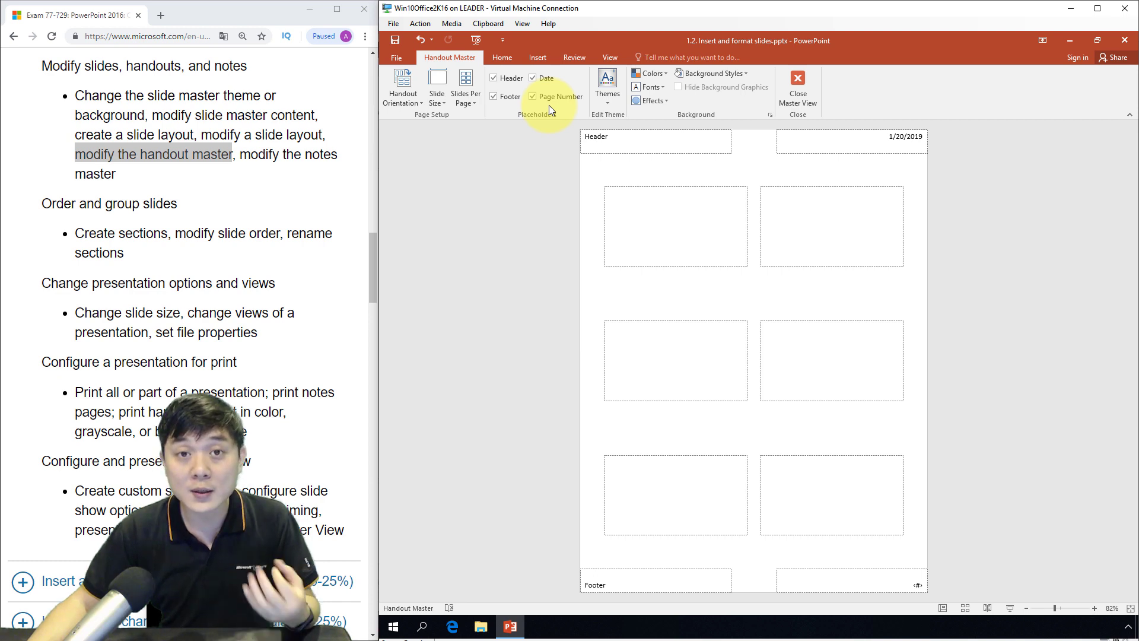
Step: Try landscape handout orientation, return to portrait, and bring up the Slide Size options
left_click(399, 105)
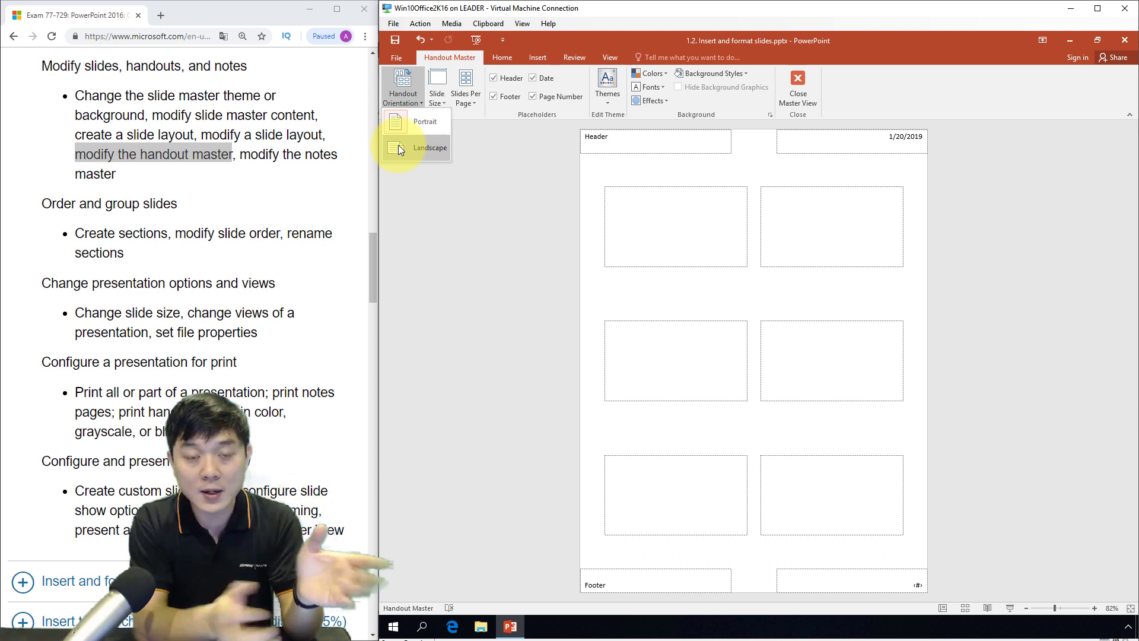
left_click(397, 147)
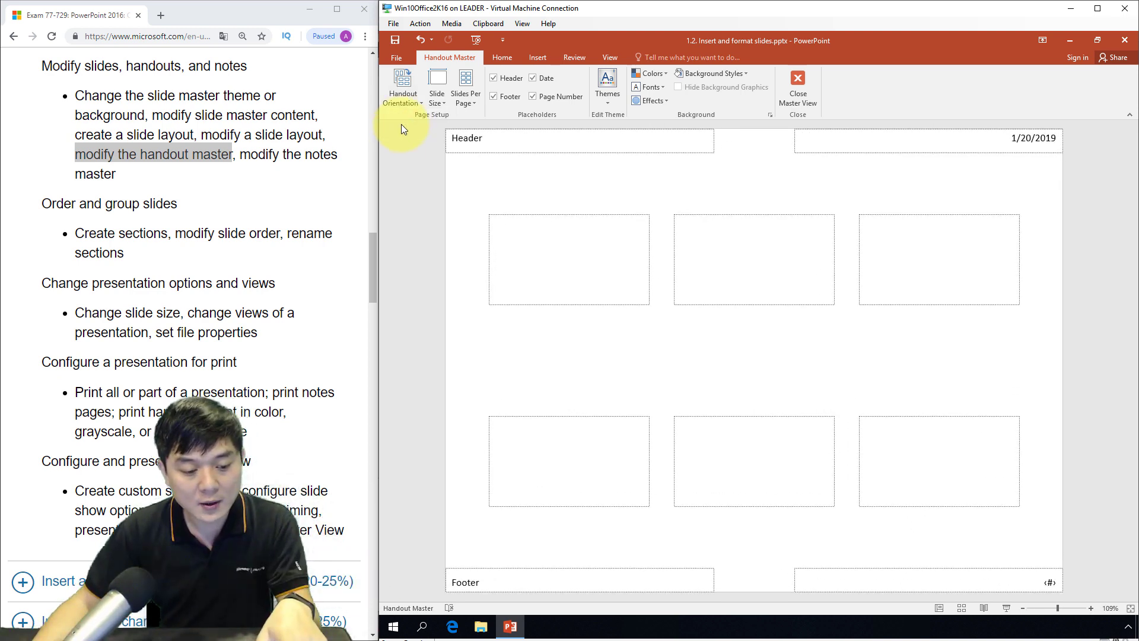
left_click(417, 102)
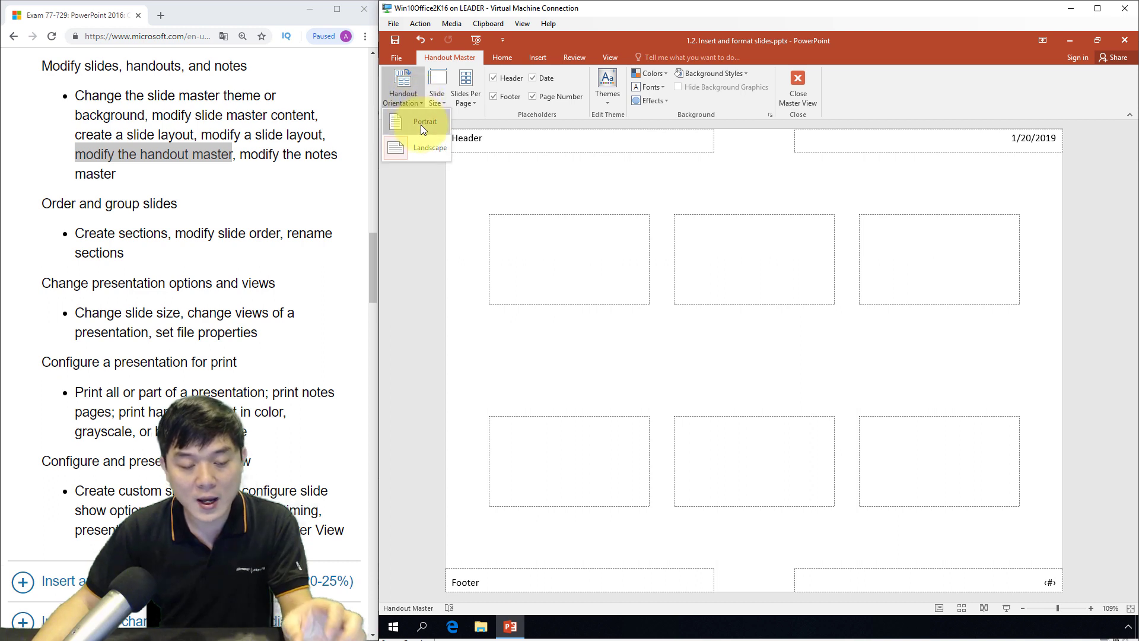
left_click(423, 125)
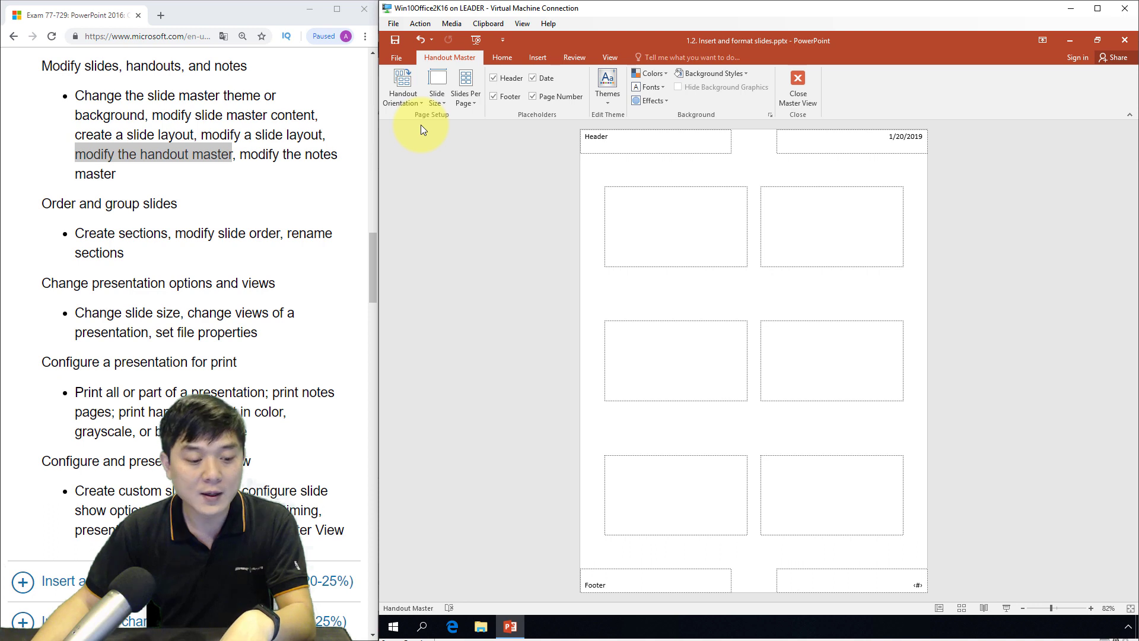
left_click(439, 104)
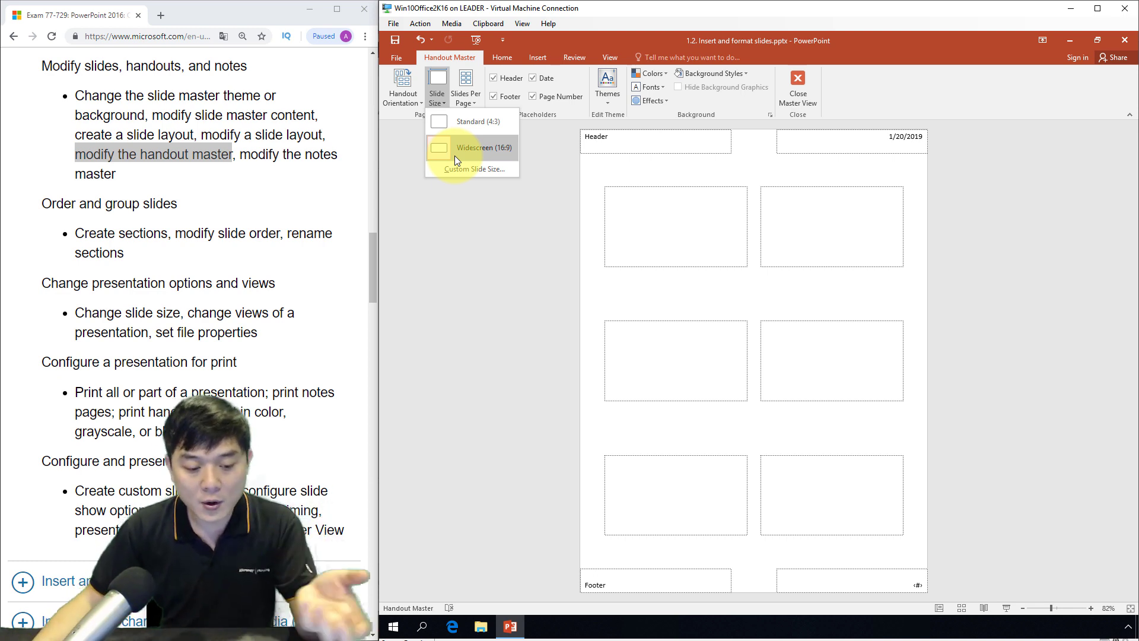
Step: Try 9 and 2 slides per page, then settle the handout on 4 slides per page
left_click(489, 264)
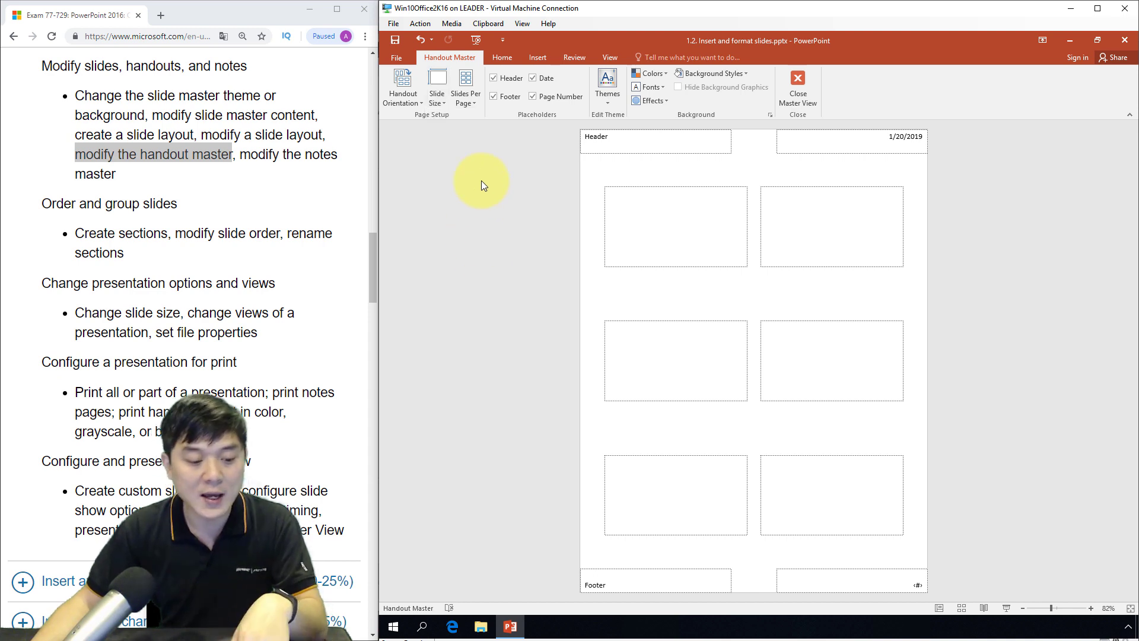
left_click(476, 98)
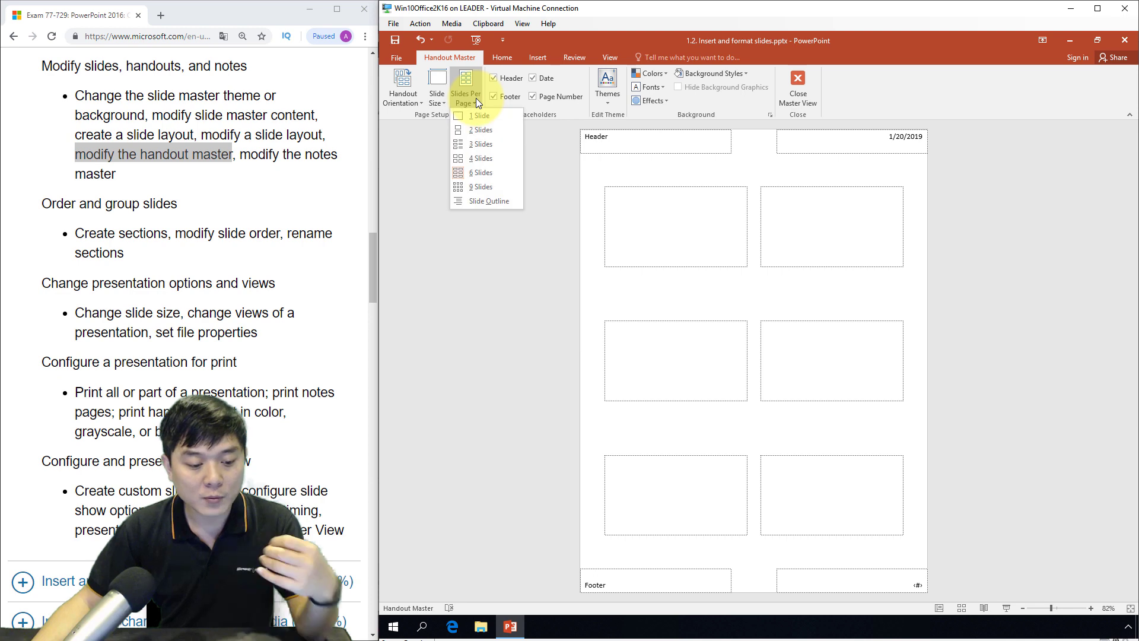
left_click(477, 160)
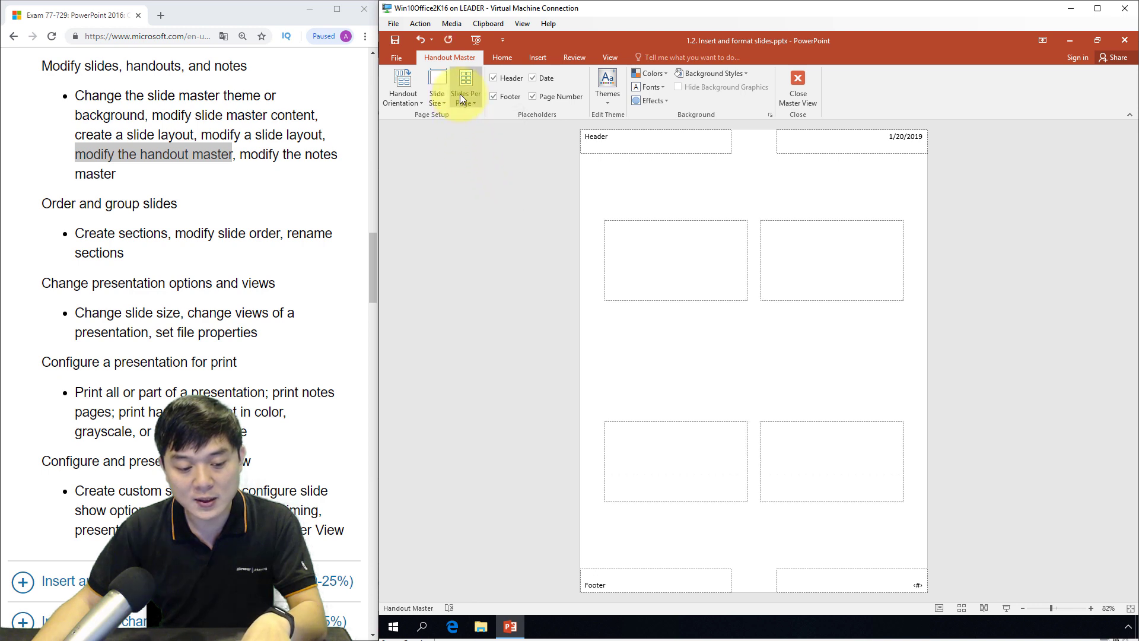
left_click(460, 94)
left_click(481, 187)
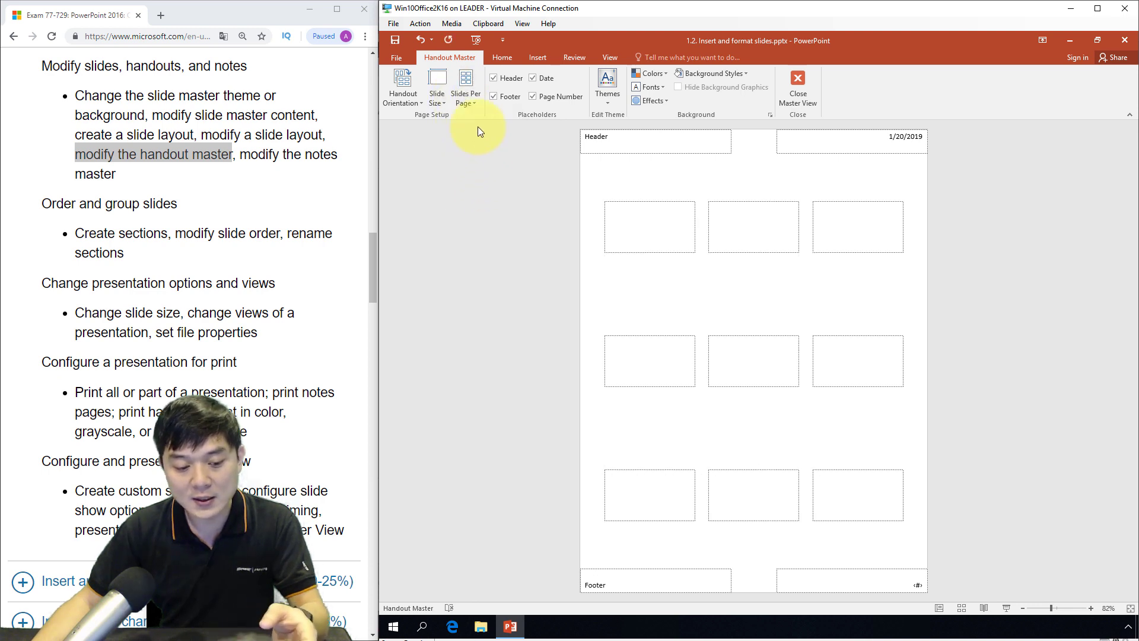
left_click(465, 104)
left_click(474, 134)
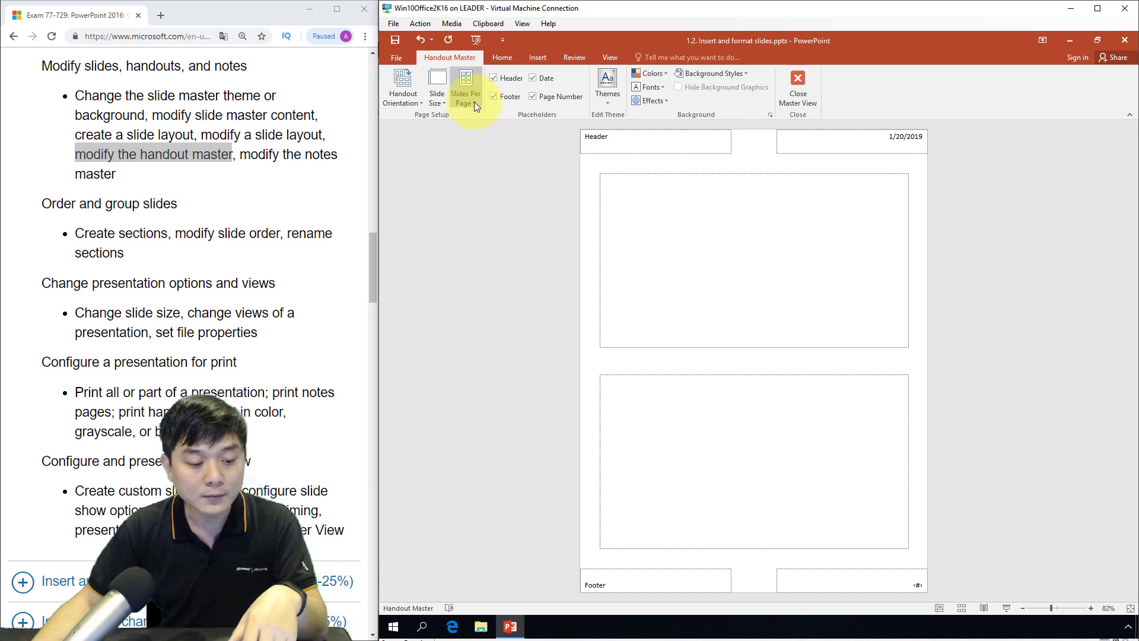
left_click(472, 100)
left_click(468, 159)
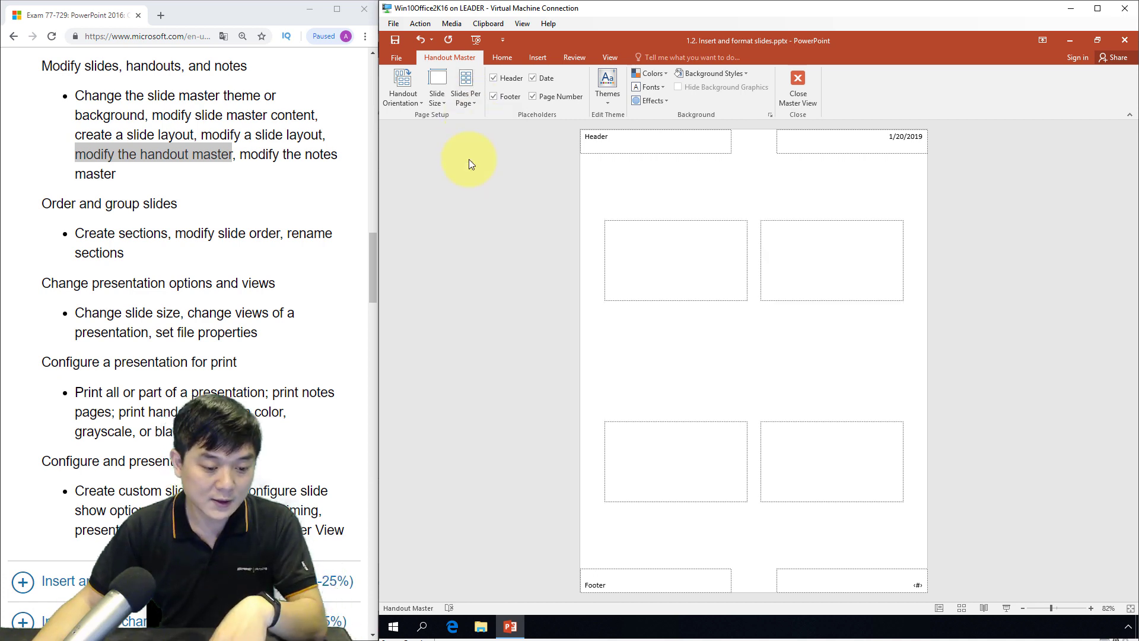
left_click(614, 136)
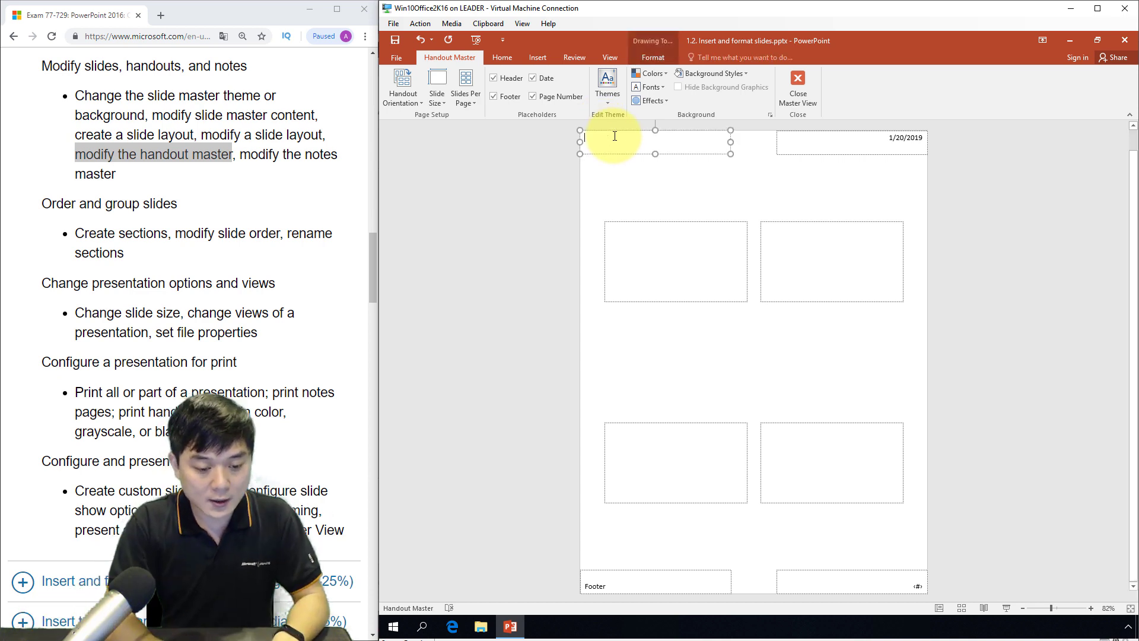
Step: Enter handout header 'MOS PowerPoint 2016' and footer 'Officelab.vn', and hide the page number
type("MOS PowerPoint")
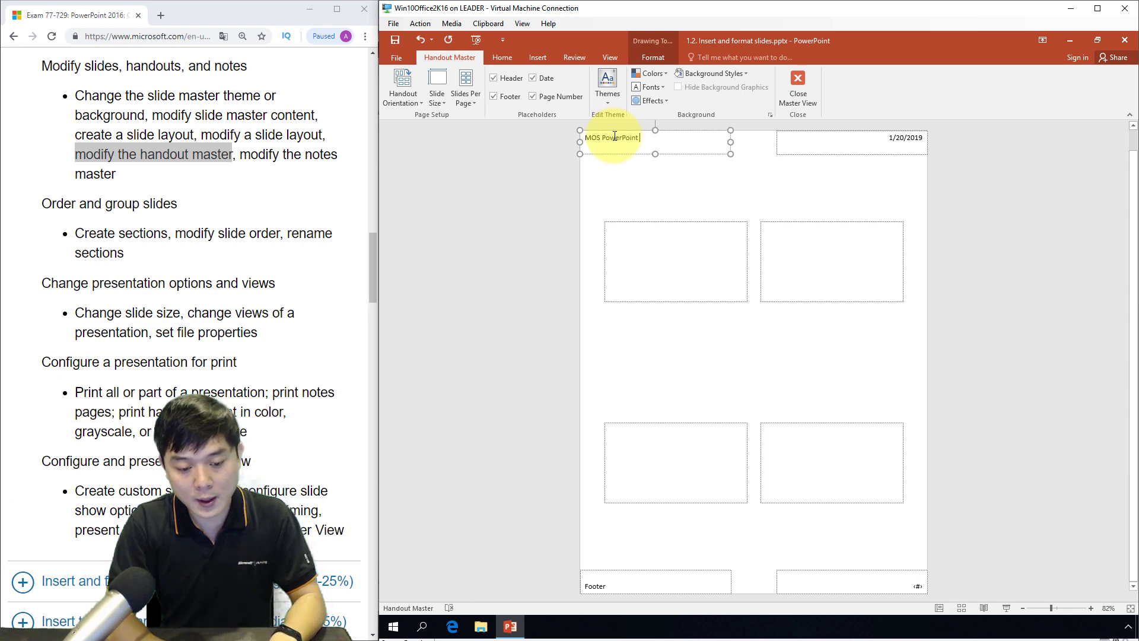
type("16")
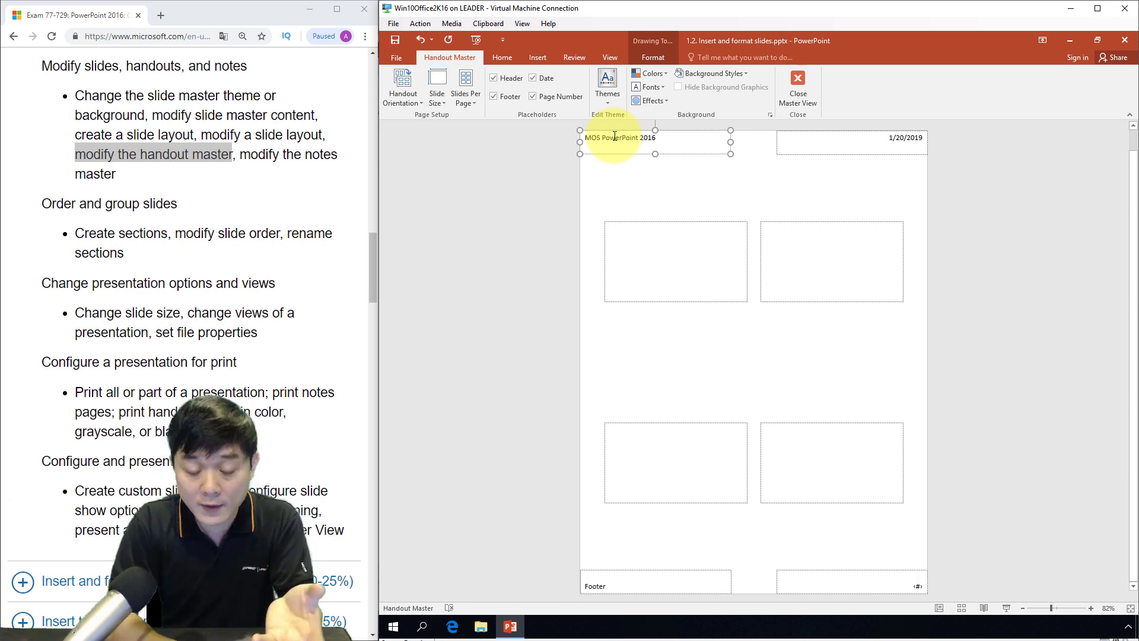
left_click(674, 585)
type("Officelab")
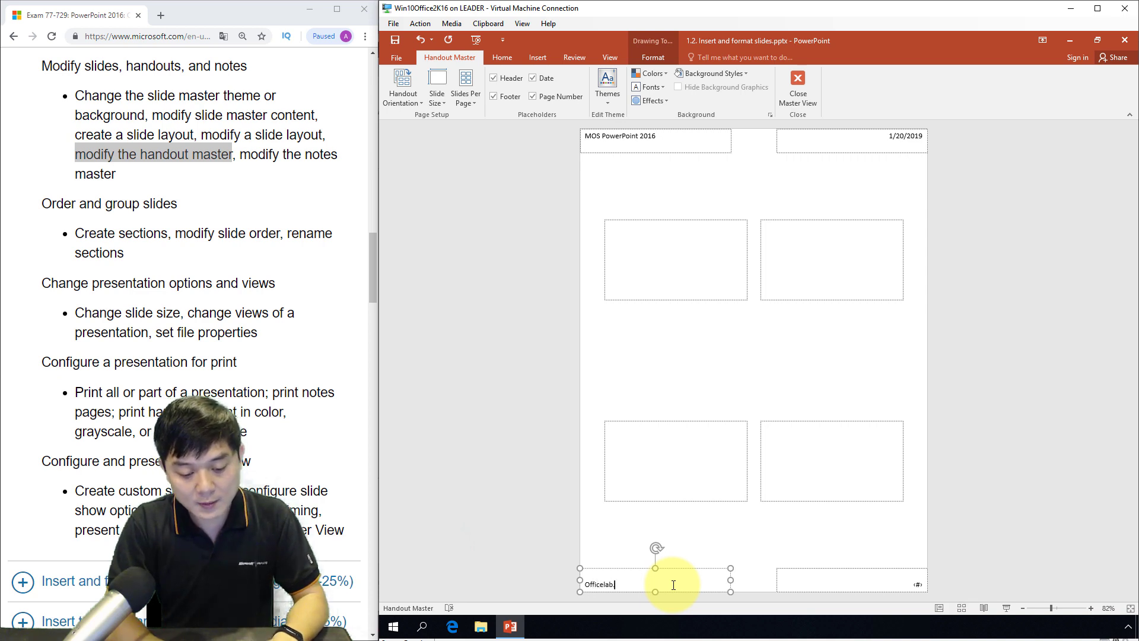
type(".vn")
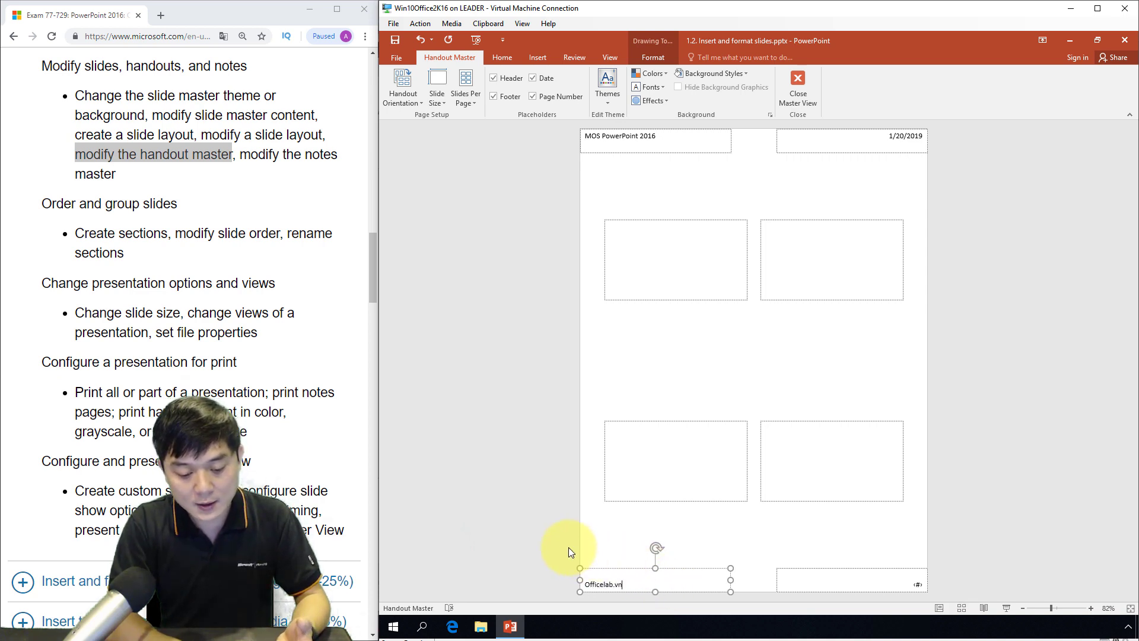
left_click(567, 547)
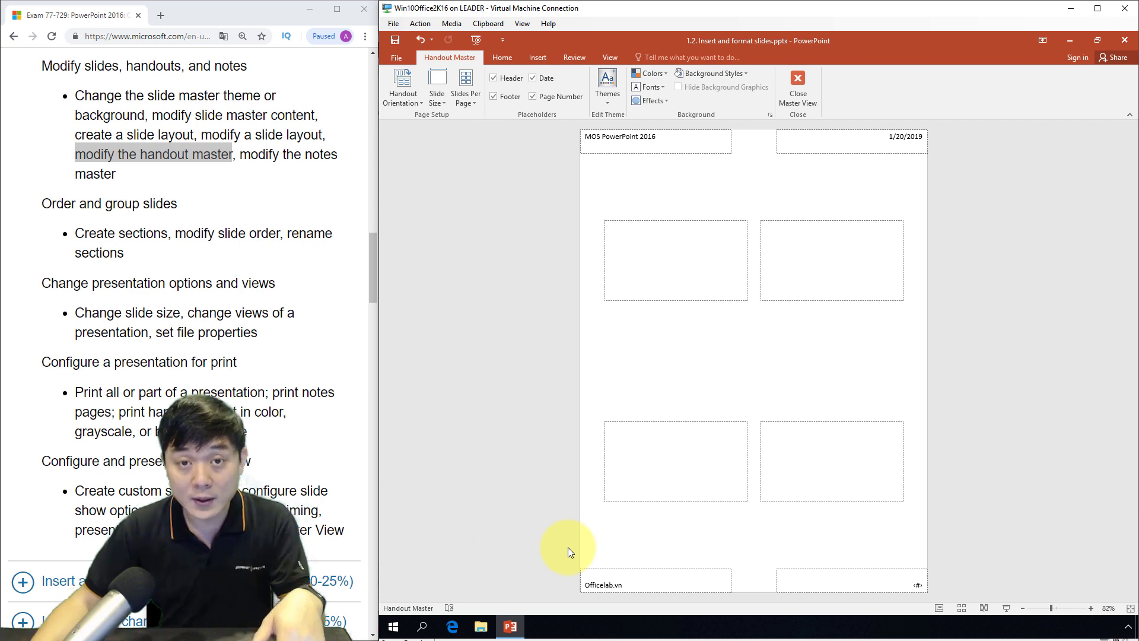
left_click(538, 99)
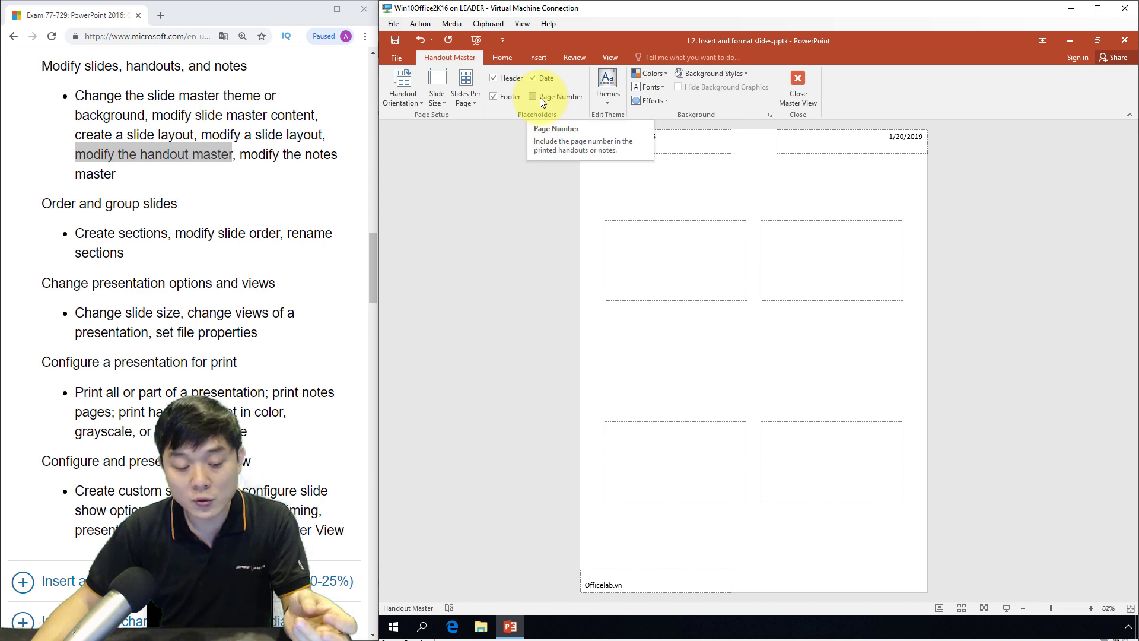
Step: Turn the handout page number back on and toggle the date placeholder off and on
left_click(540, 98)
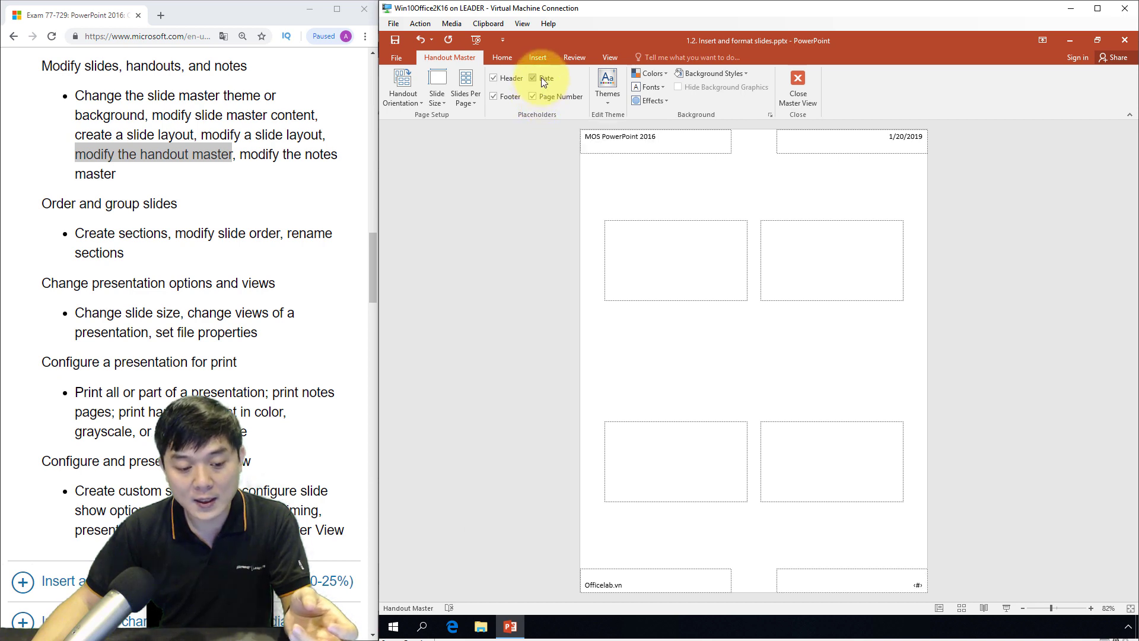
left_click(542, 78)
left_click(542, 78)
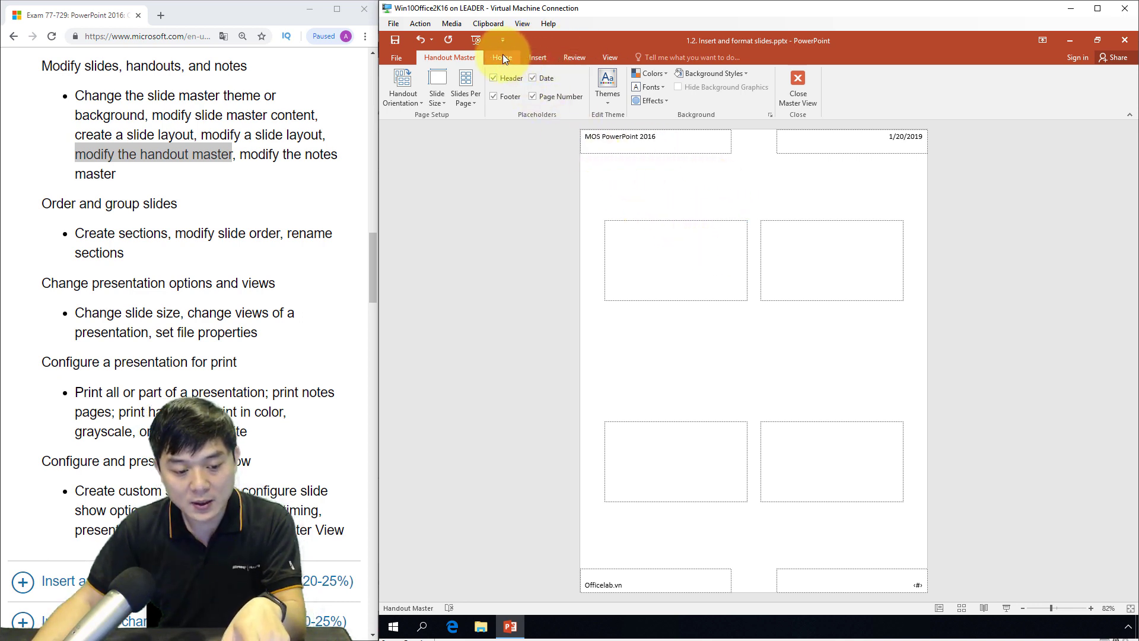
Step: Review the Insert, Home and View tabs with the header box selected, then return to Handout Master
left_click(536, 57)
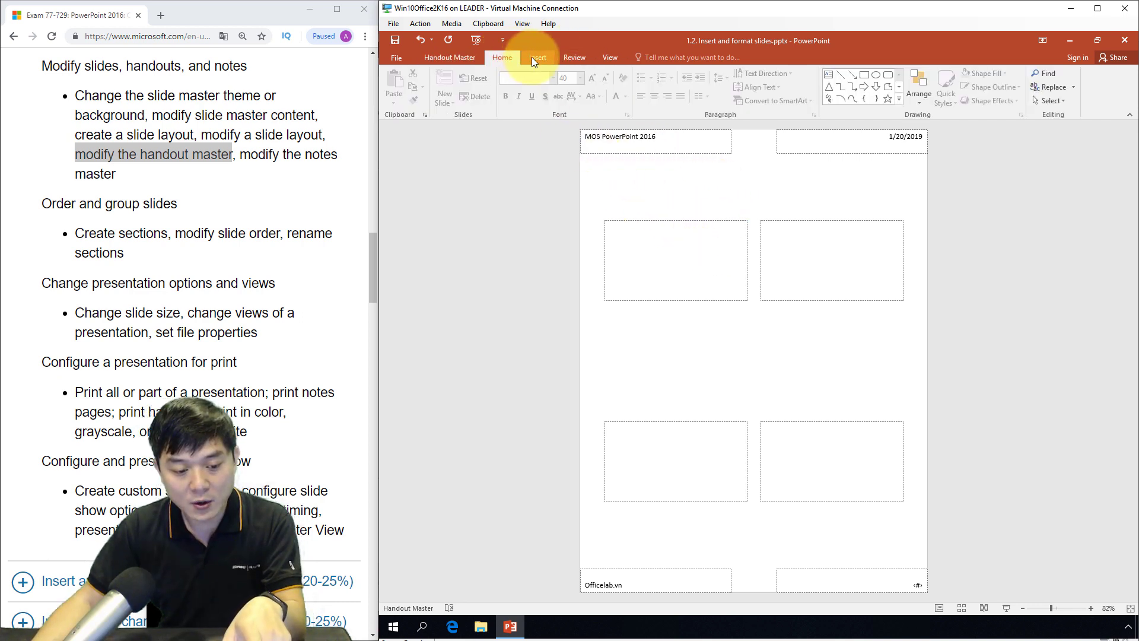
left_click(617, 138)
left_click(497, 57)
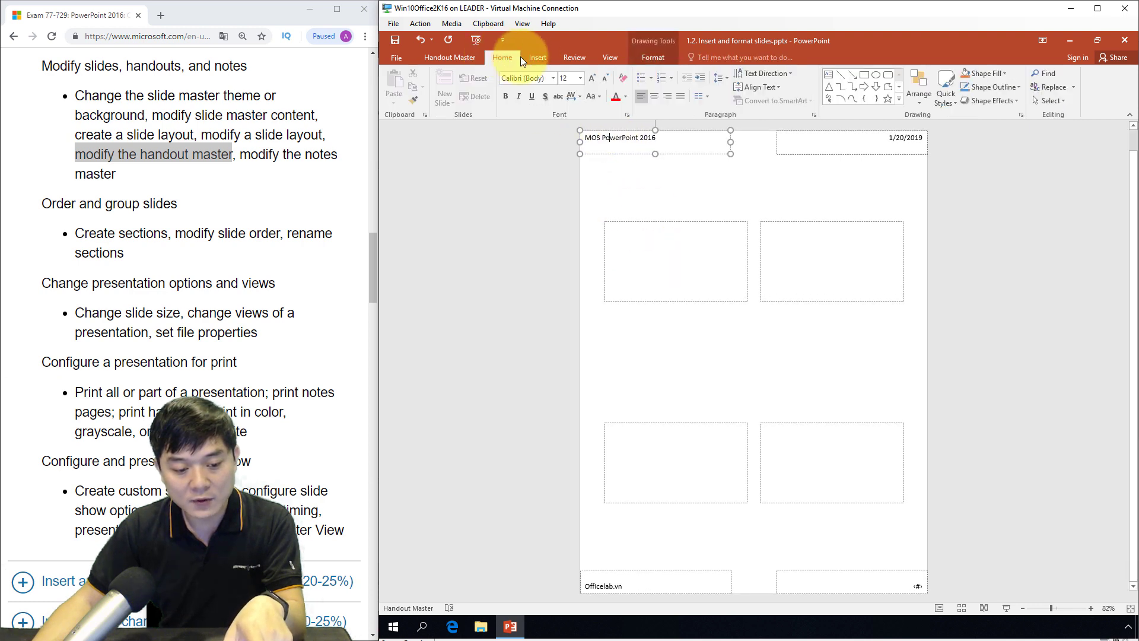
left_click(618, 59)
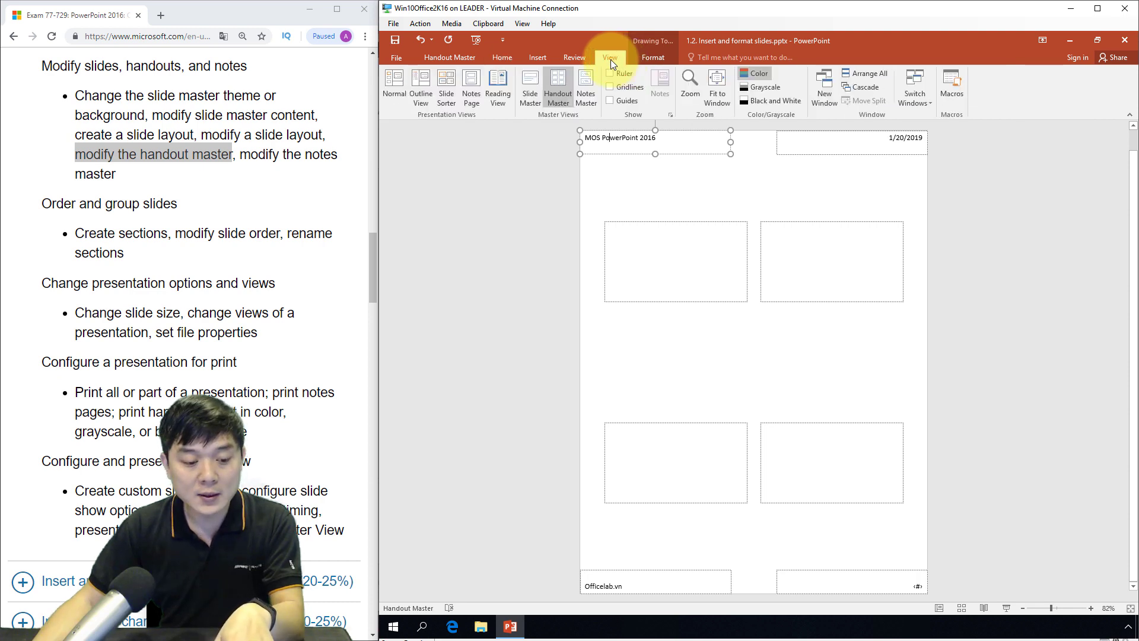
left_click(490, 63)
left_click(467, 58)
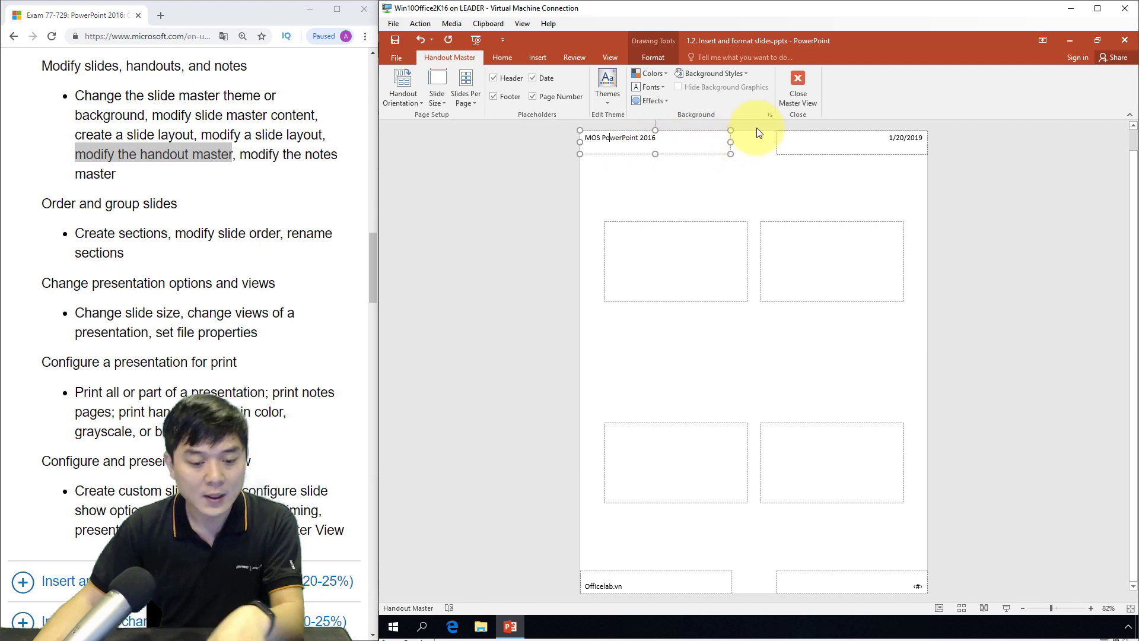
Step: Close Handout Master view and highlight the 'modify the notes master' objective in the browser
left_click(803, 83)
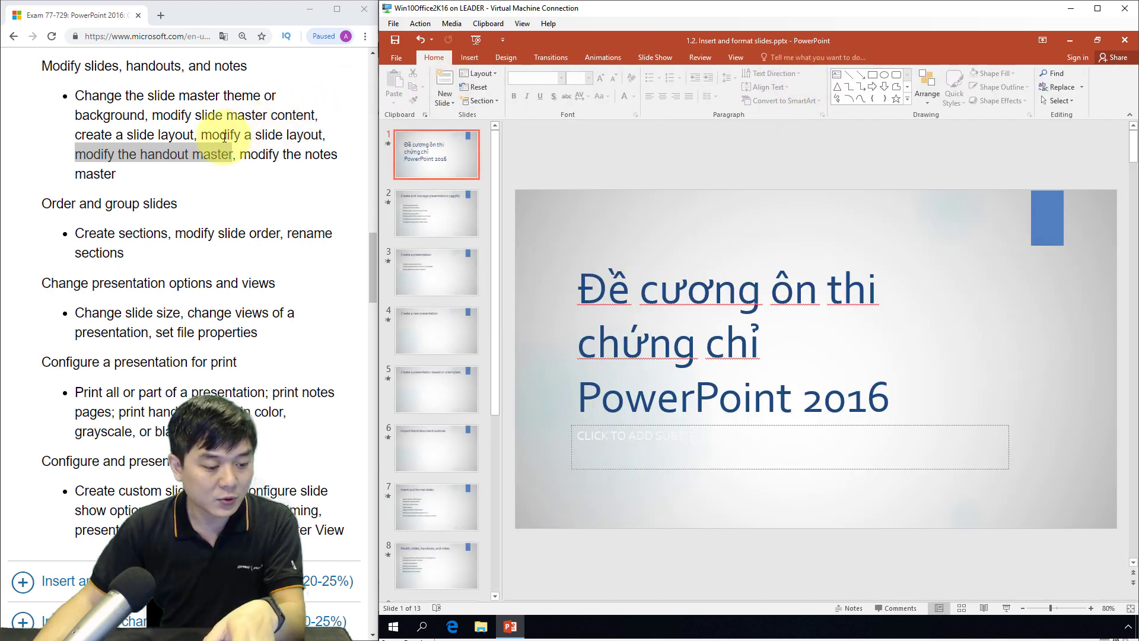
left_click(251, 159)
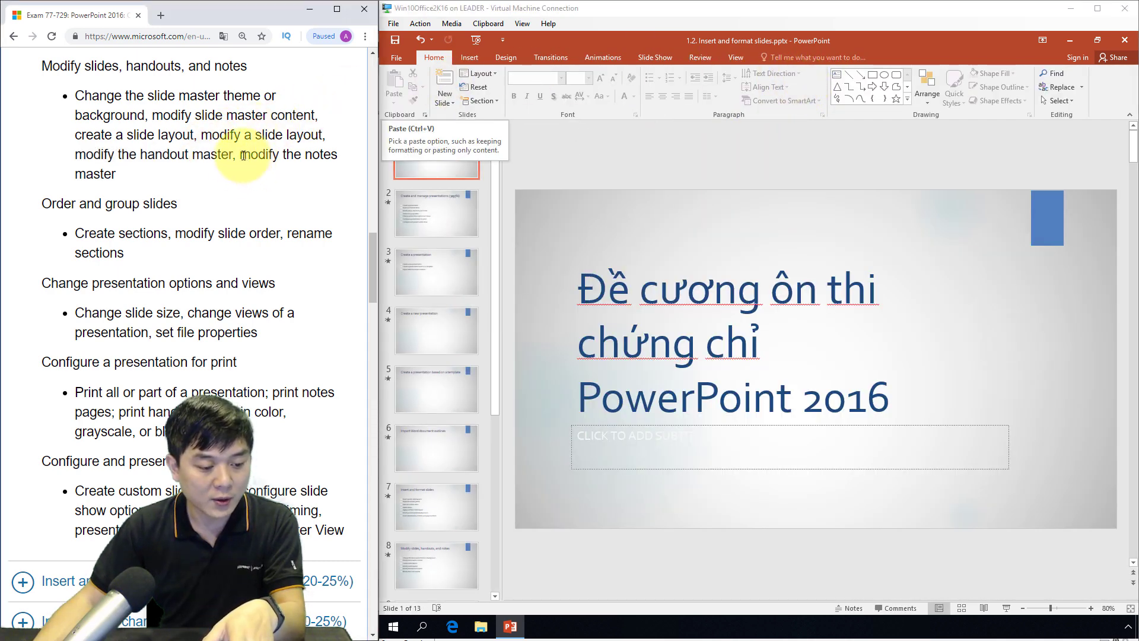
left_click_drag(238, 154, 115, 174)
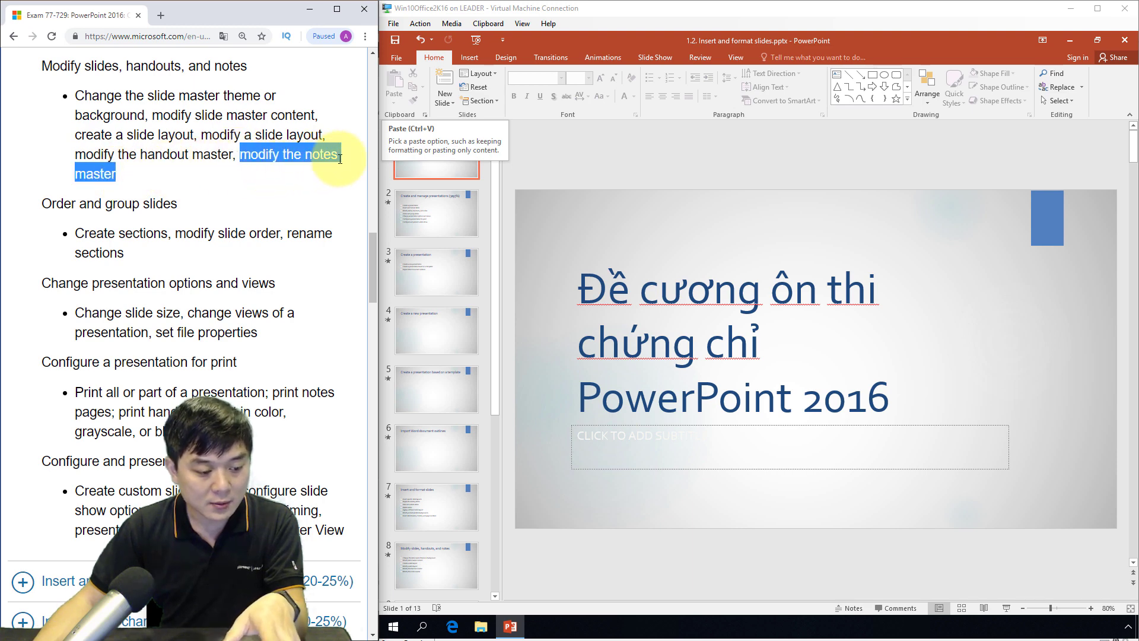
left_click(745, 62)
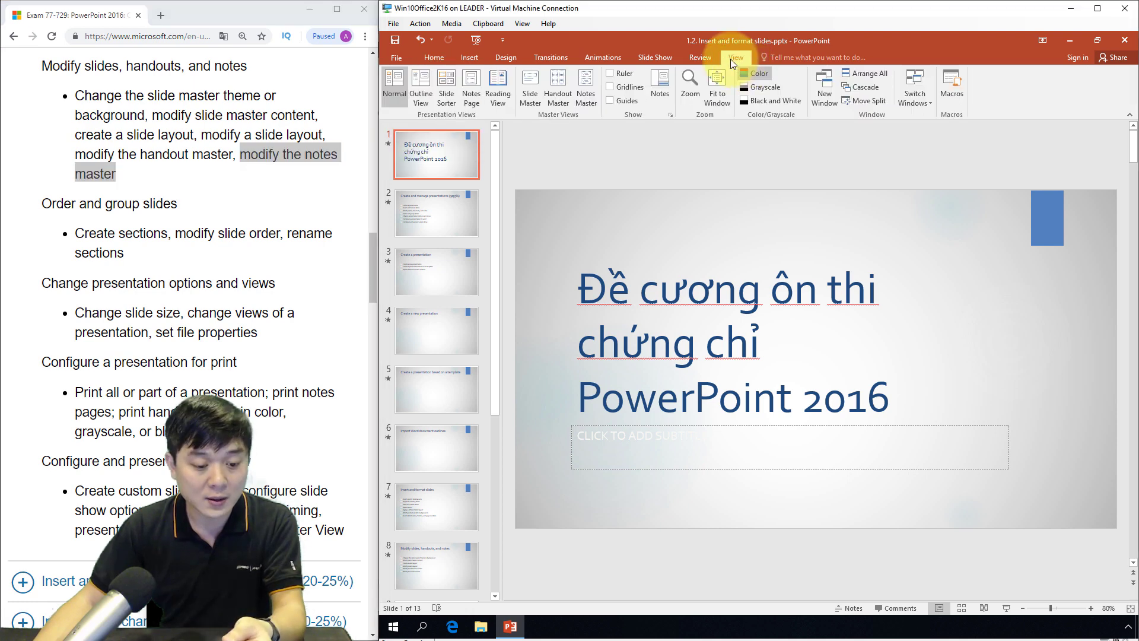
Step: Open Notes Master, select its header placeholder, and check the orientation choices without changing them
left_click(586, 94)
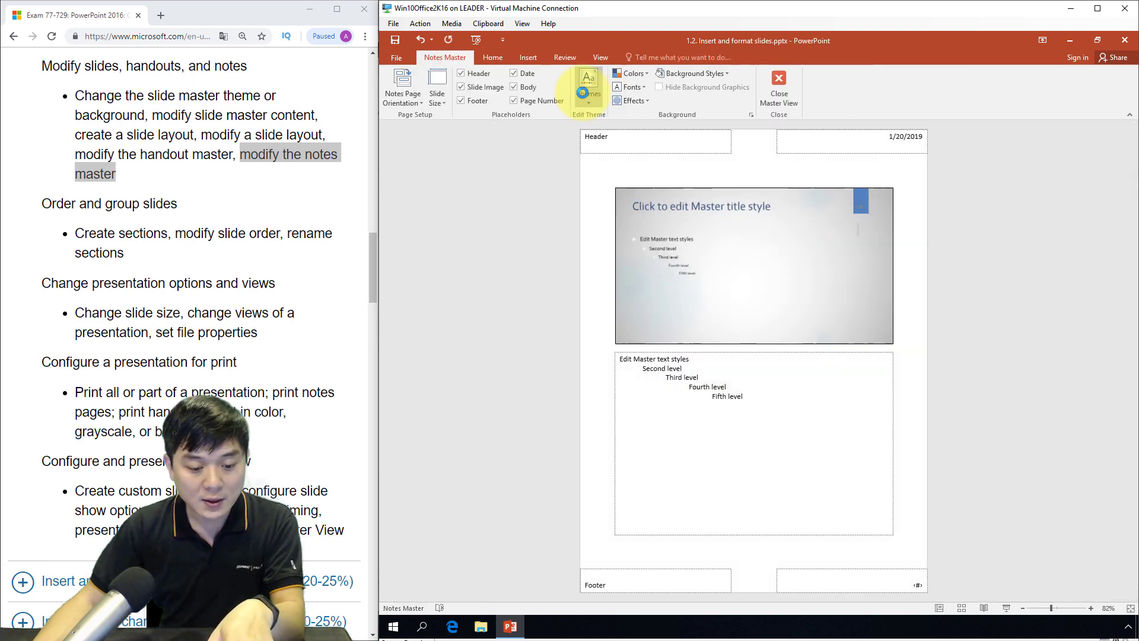
left_click(730, 232)
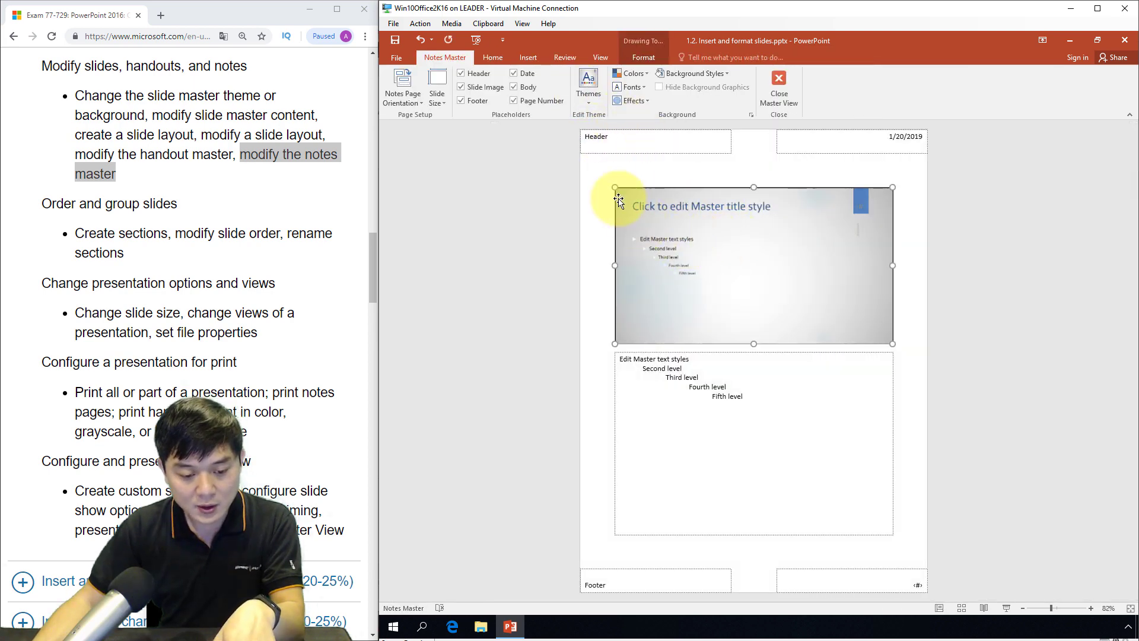
left_click(621, 146)
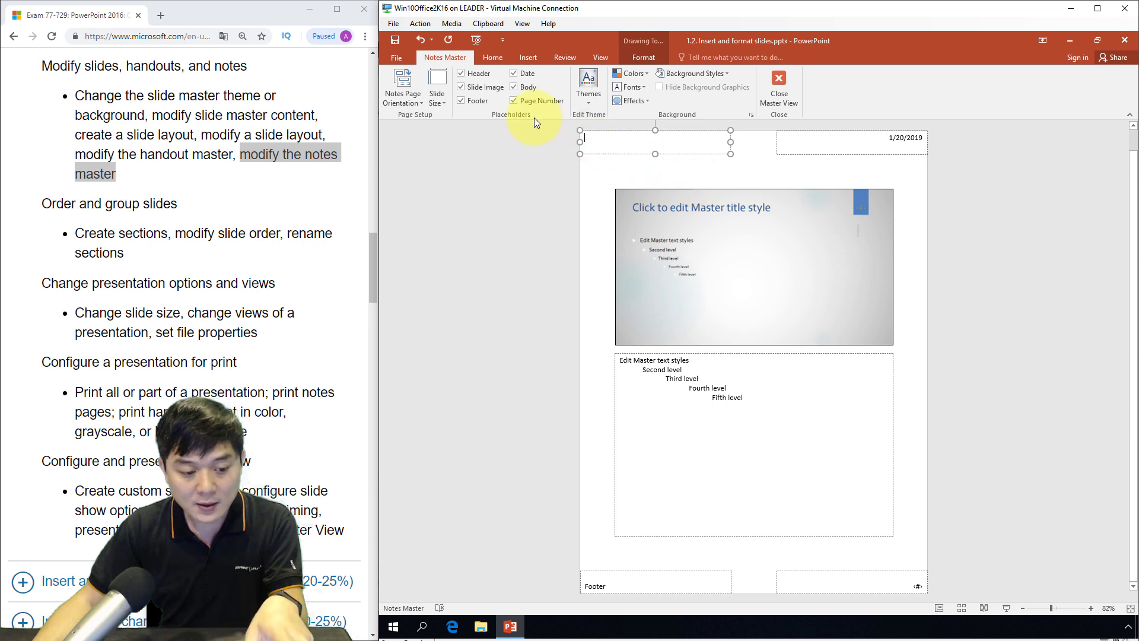
left_click(412, 103)
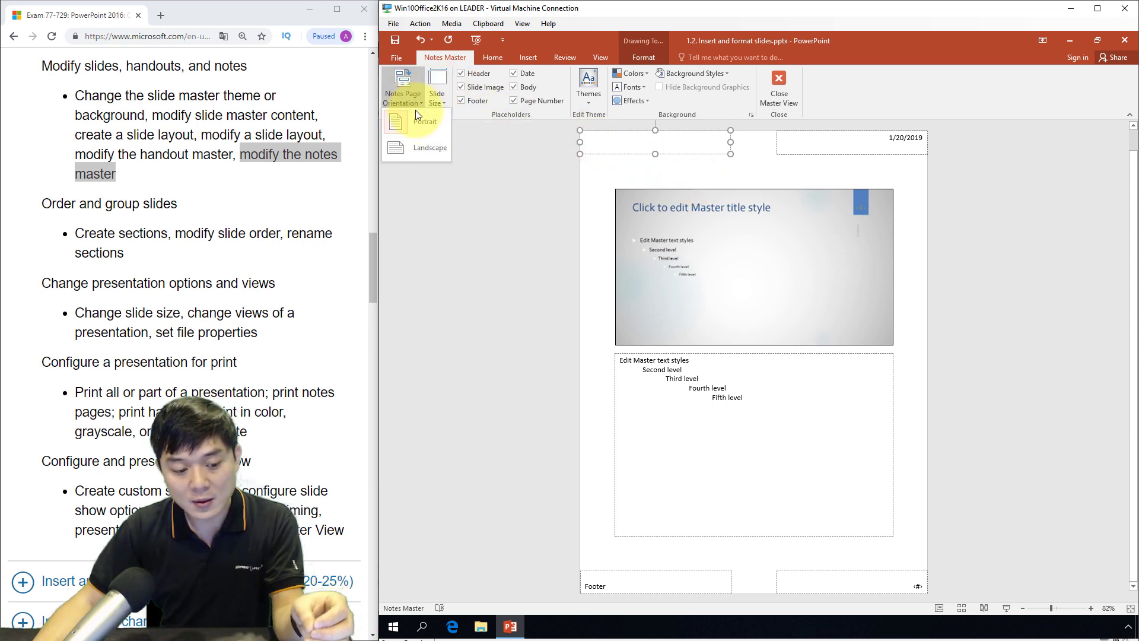
left_click(508, 156)
Step: Toggle the notes Header and Slide Image placeholders off and back on, keeping both
left_click(478, 75)
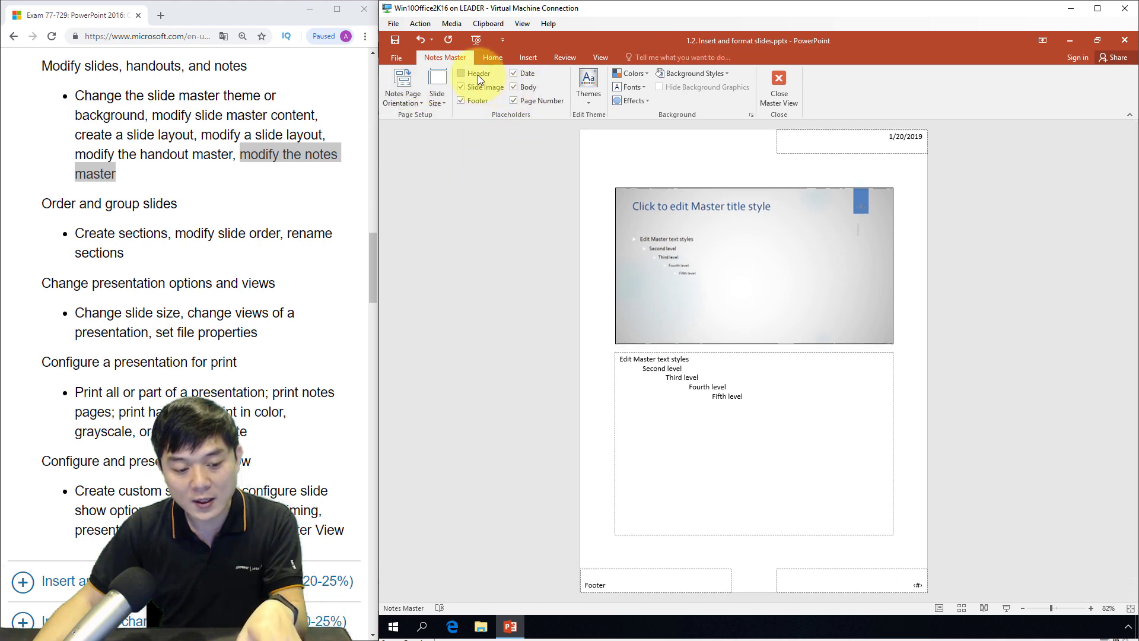
left_click(478, 75)
left_click(478, 102)
left_click(483, 87)
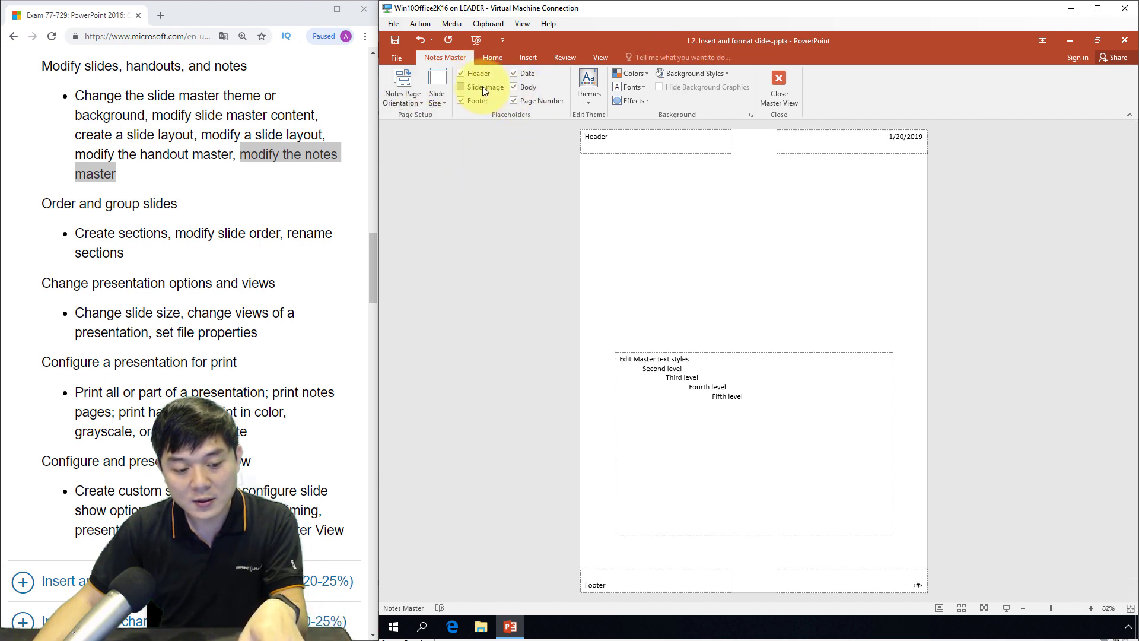
left_click(483, 87)
left_click(483, 86)
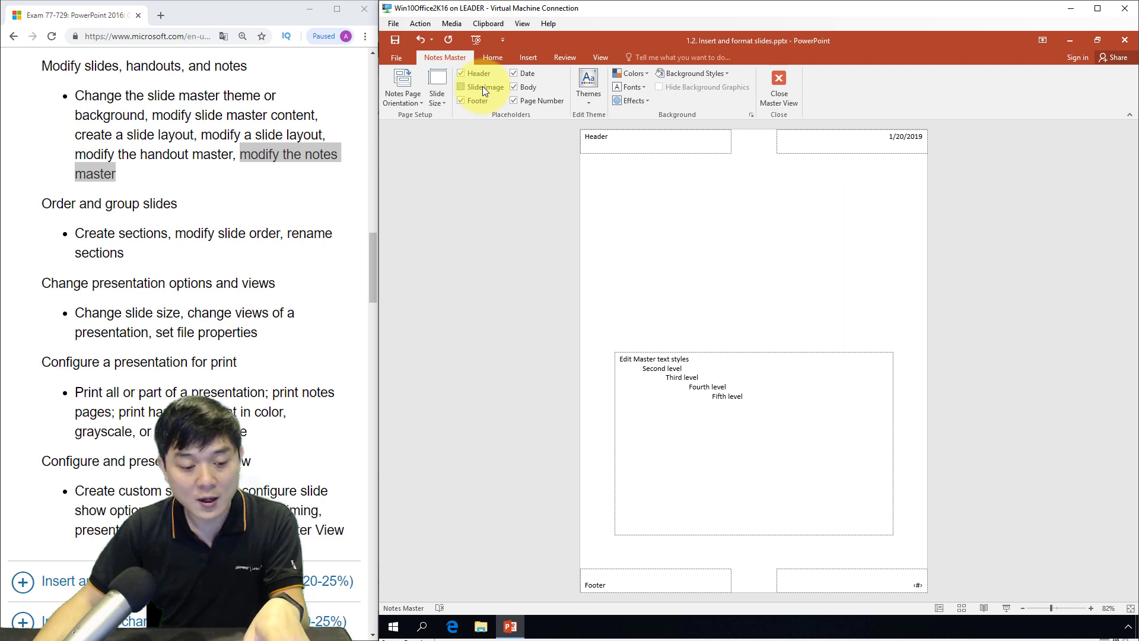
left_click(483, 86)
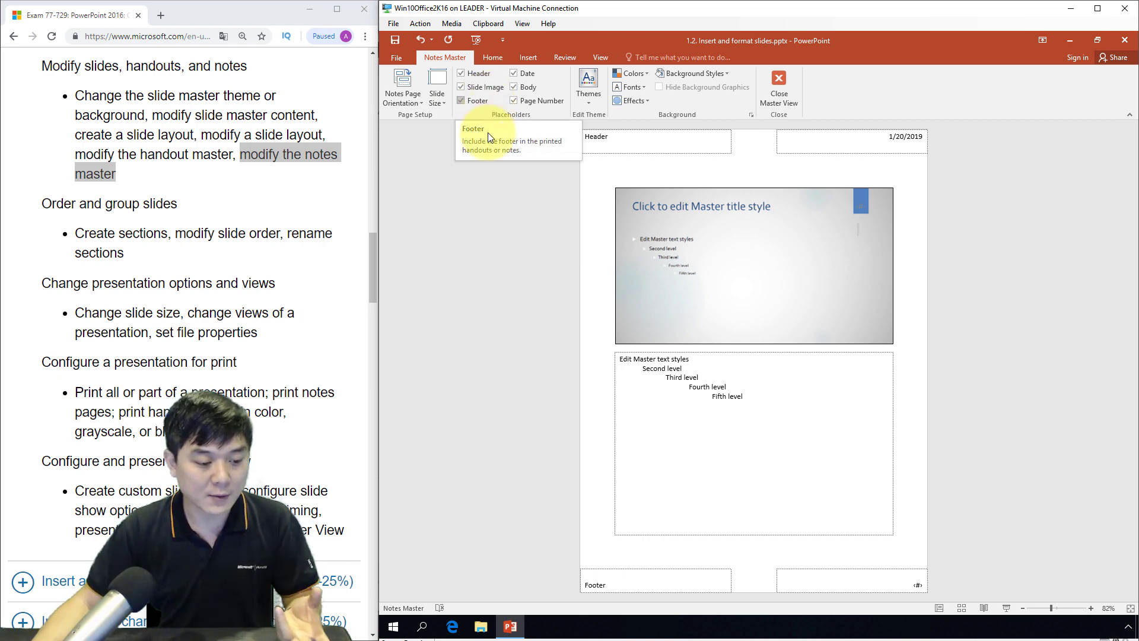
Step: Close Notes Master view, highlight the 'Modify slides, handouts, and notes' heading, and view slide 3
left_click(777, 94)
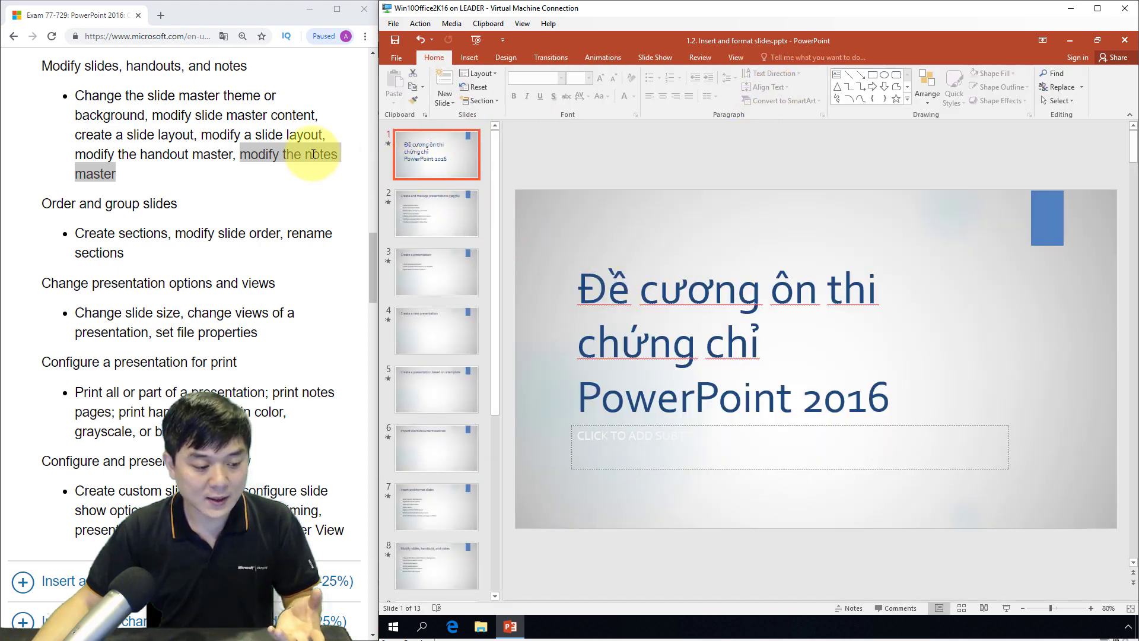
left_click_drag(41, 67, 259, 101)
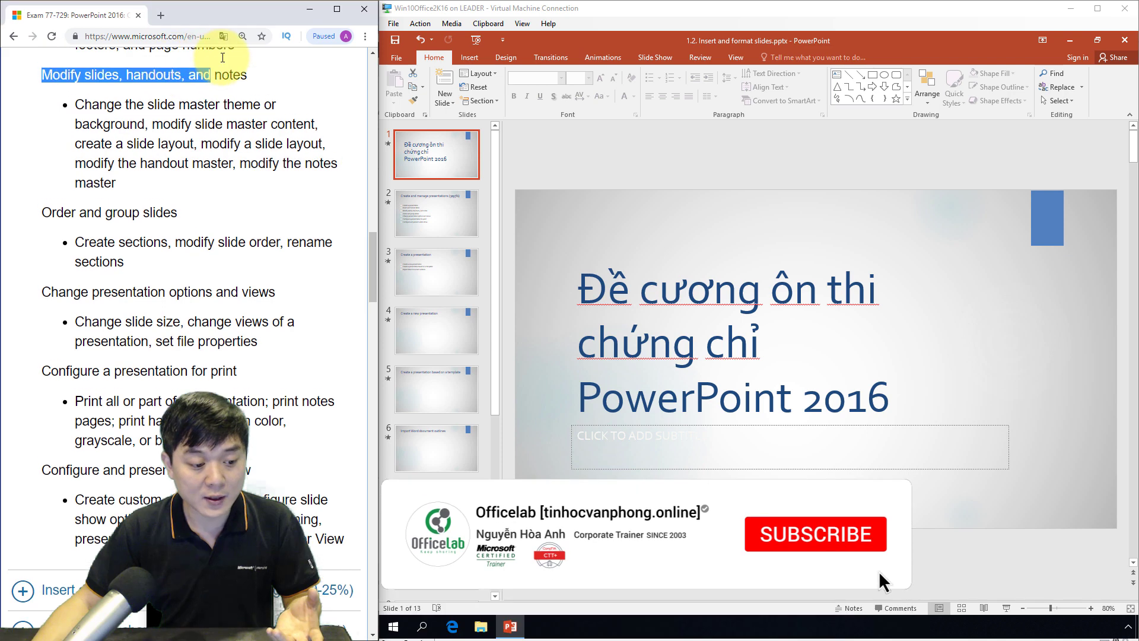
scroll(260, 101, "down", 1)
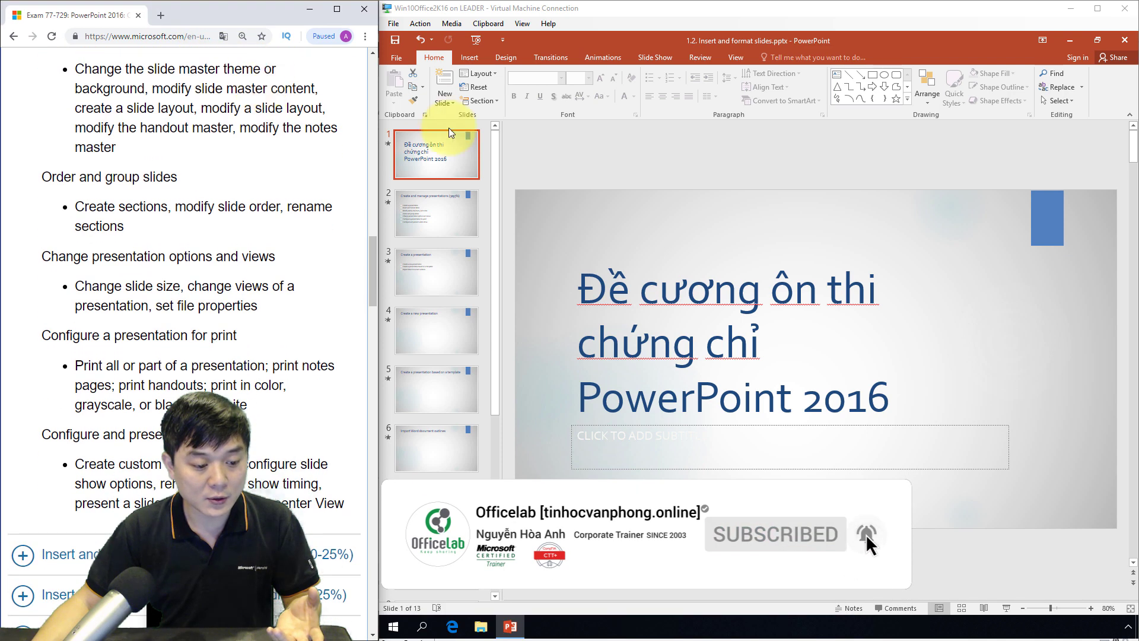
mouse_move(371, 261)
left_mouse_down()
mouse_move(368, 248)
mouse_move(371, 259)
left_mouse_up()
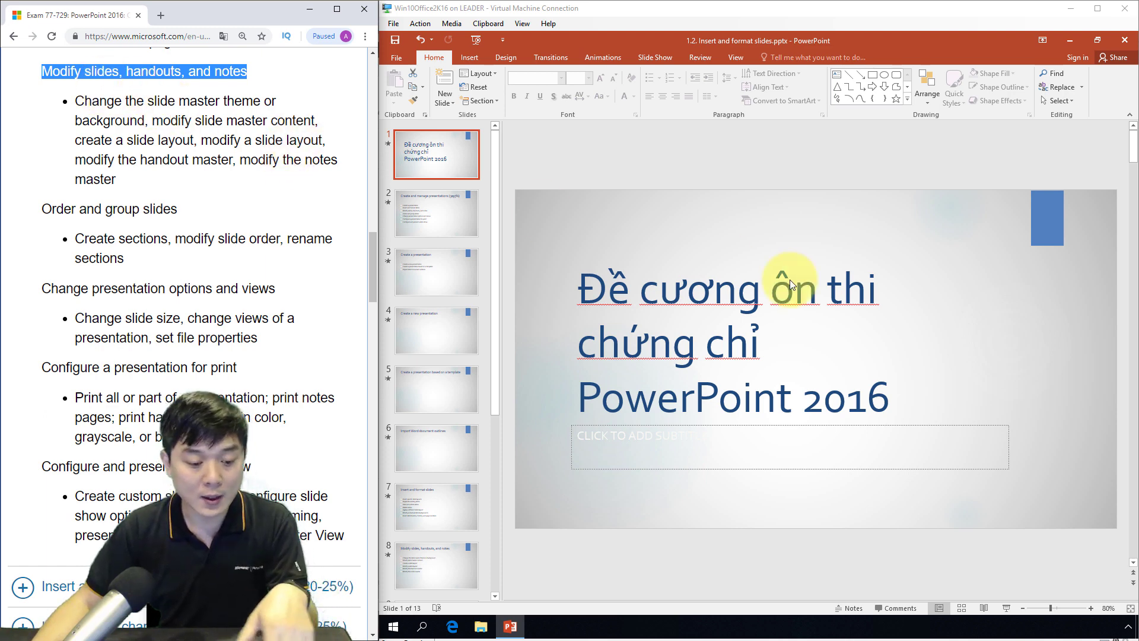
left_click(450, 287)
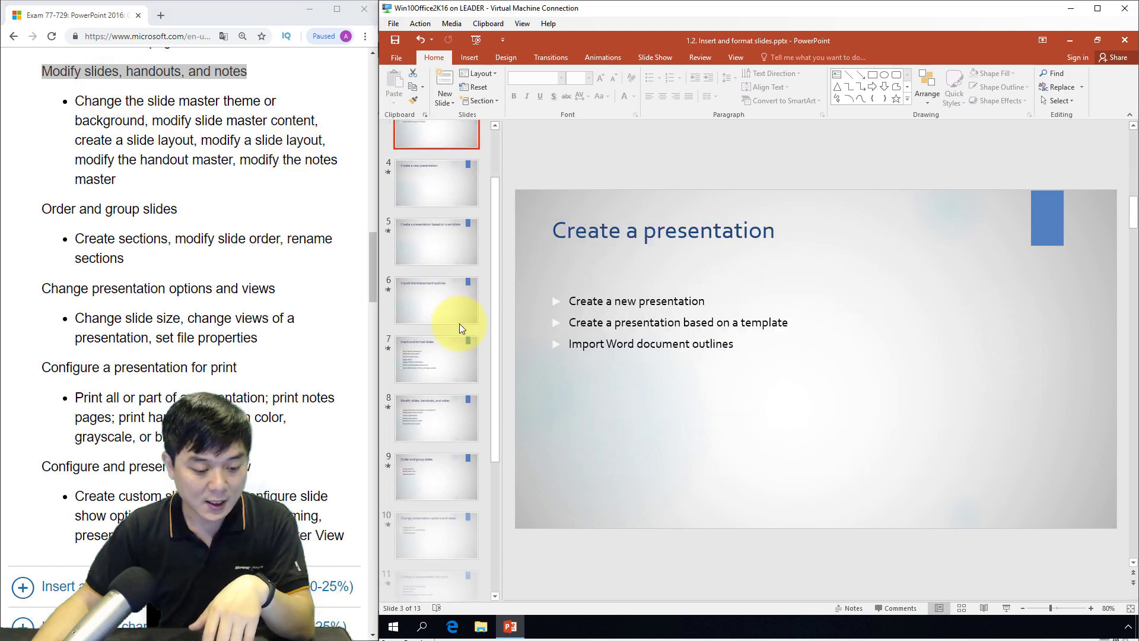
scroll(459, 322, "down", 5)
Step: Start the slide show from slide 13 with Shift+F5, dismissing the graphics-card warning
left_click(440, 571)
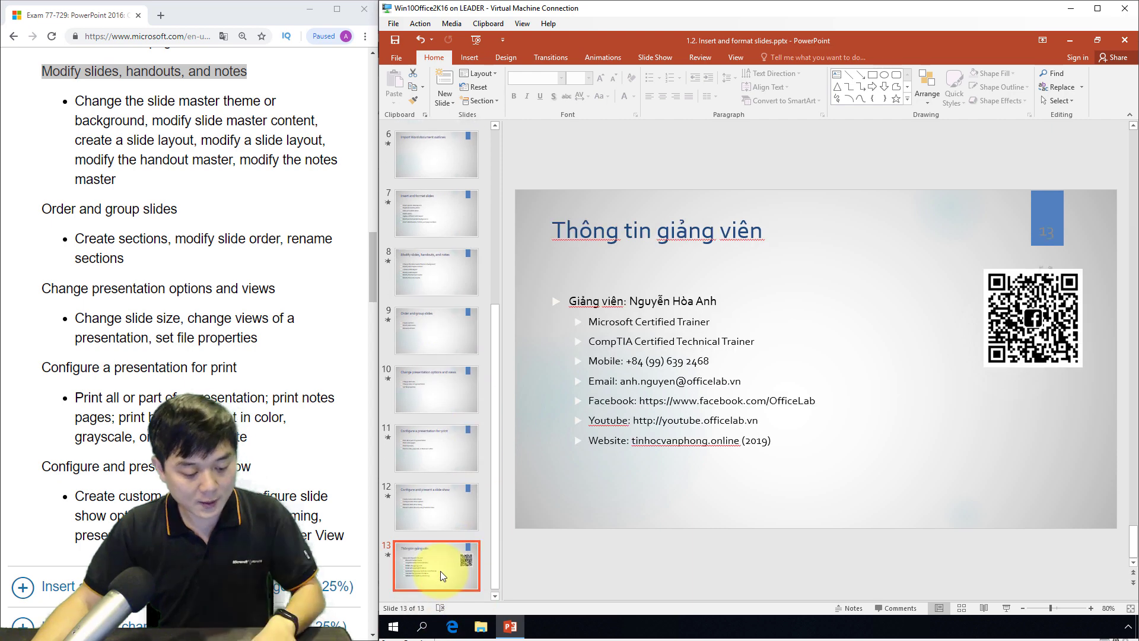
key("shift+F5")
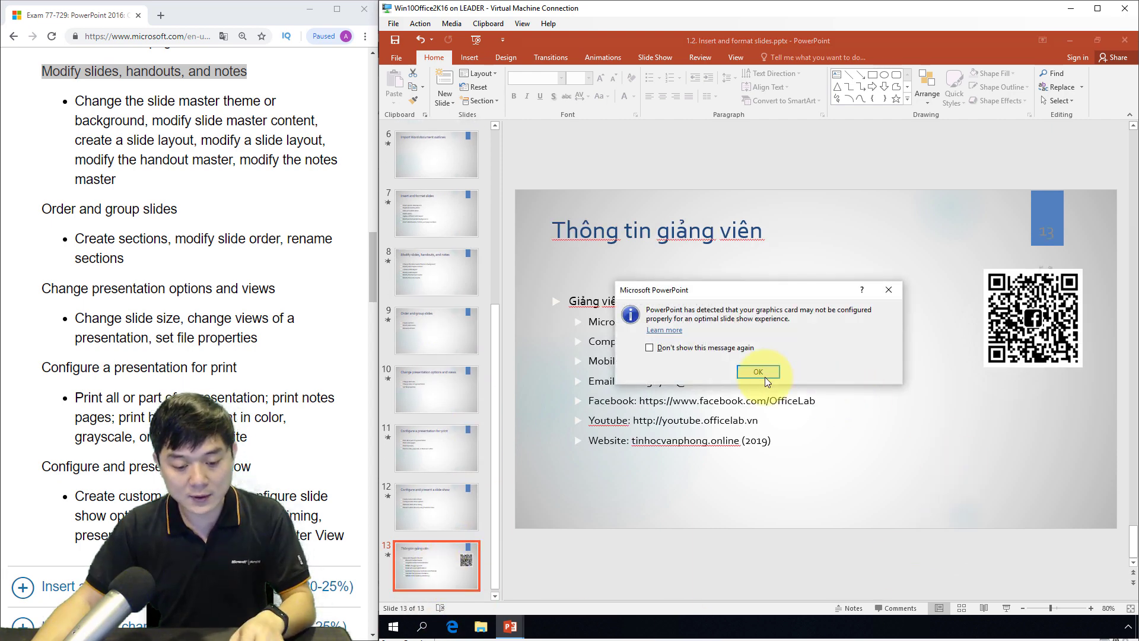
left_click(757, 372)
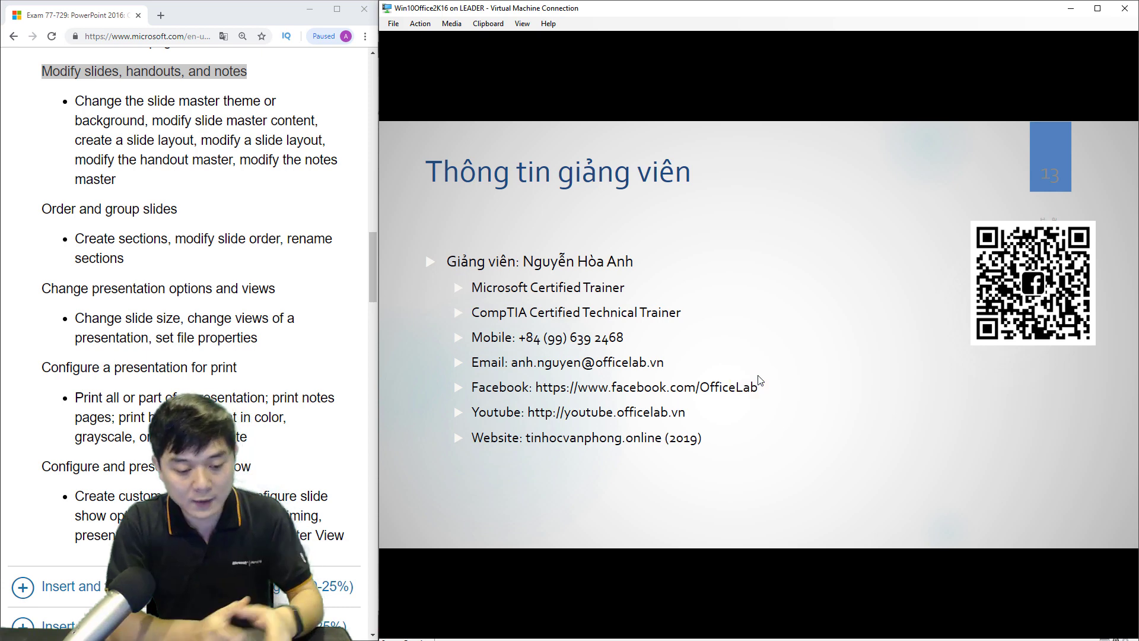